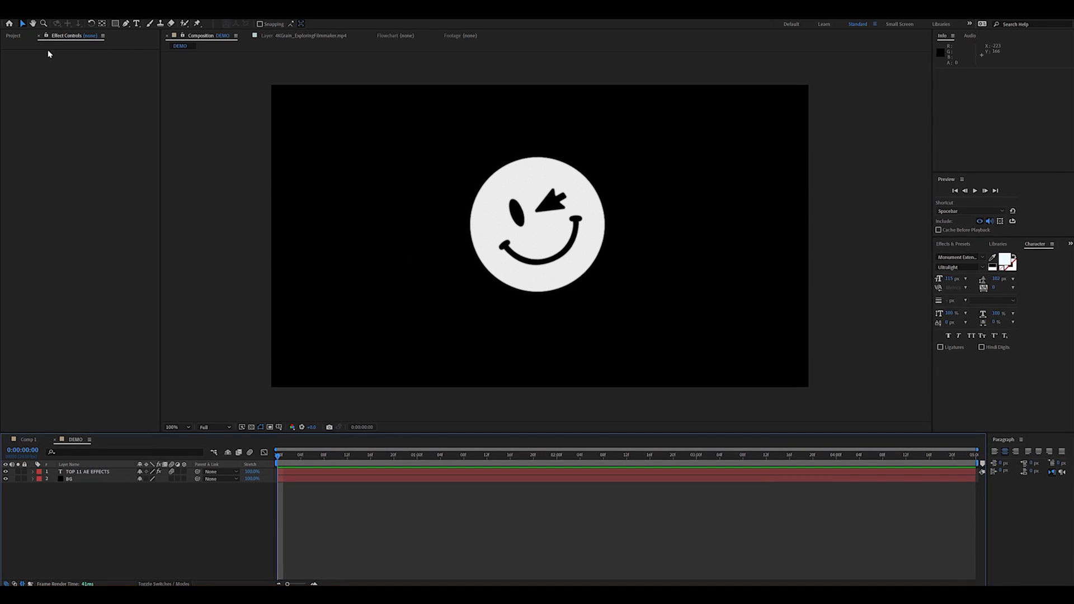
Step: Add a new adjustment layer to the composition
left_click(67, 8)
mouse_move(135, 23)
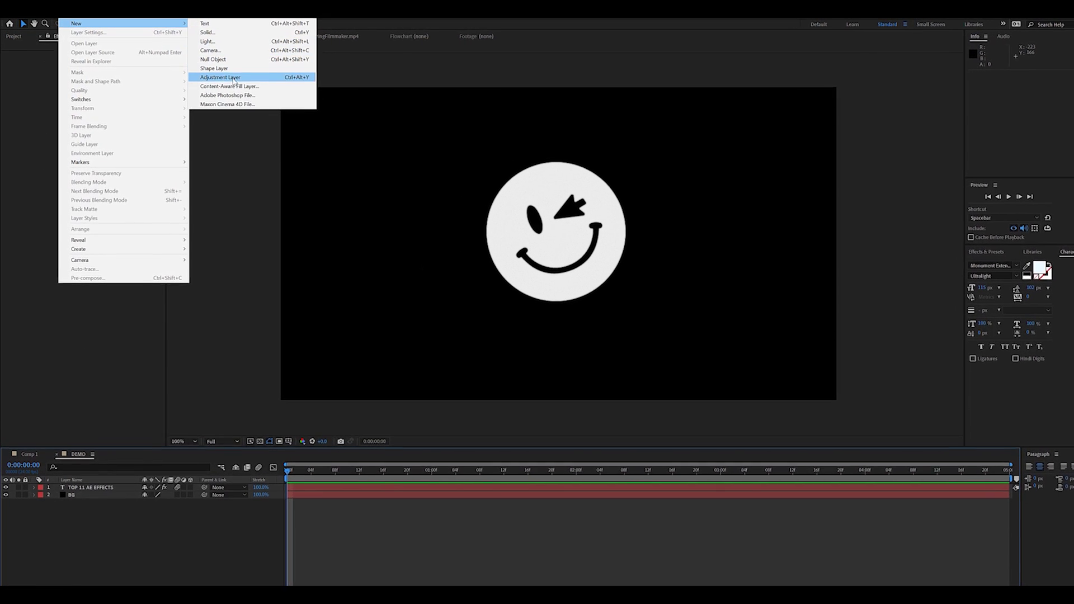
left_click(234, 78)
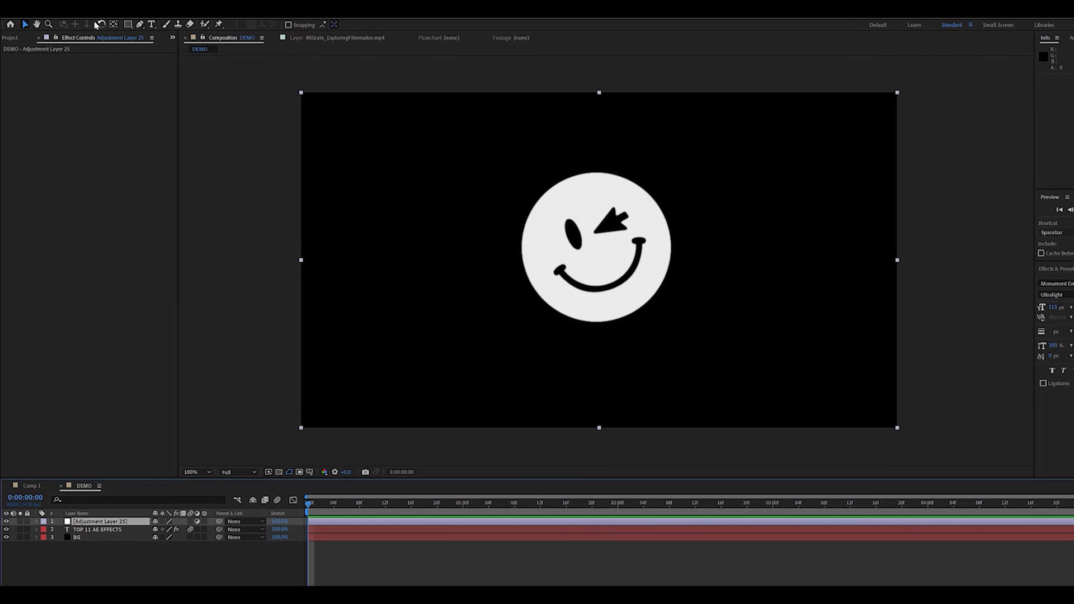
Step: Apply Quick Chromatic Aberration 2 from Plugin Everything to the adjustment layer
left_click(95, 9)
mouse_move(158, 218)
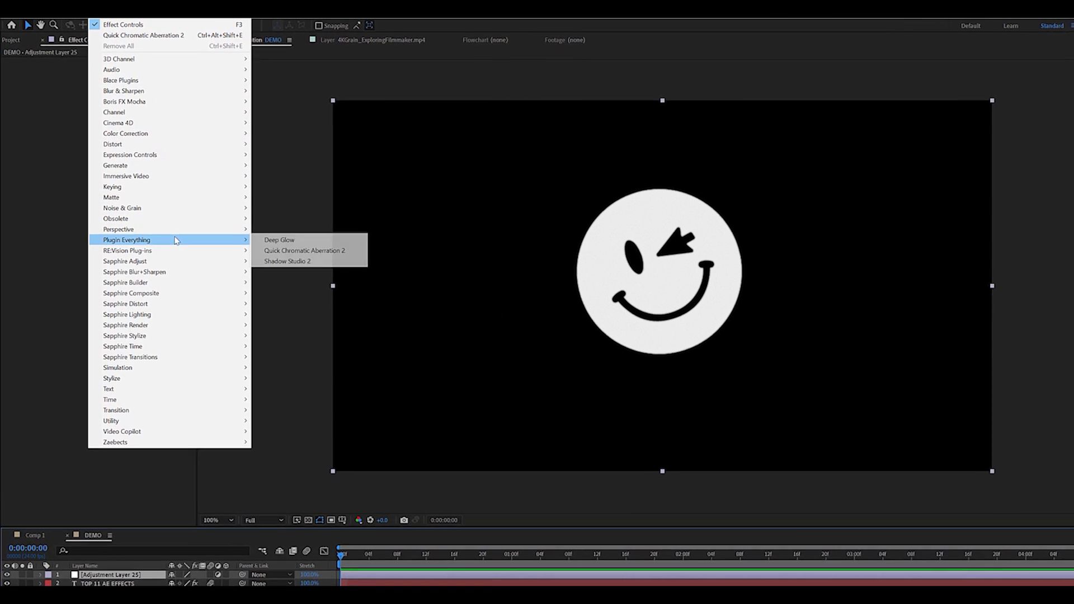
left_click(305, 250)
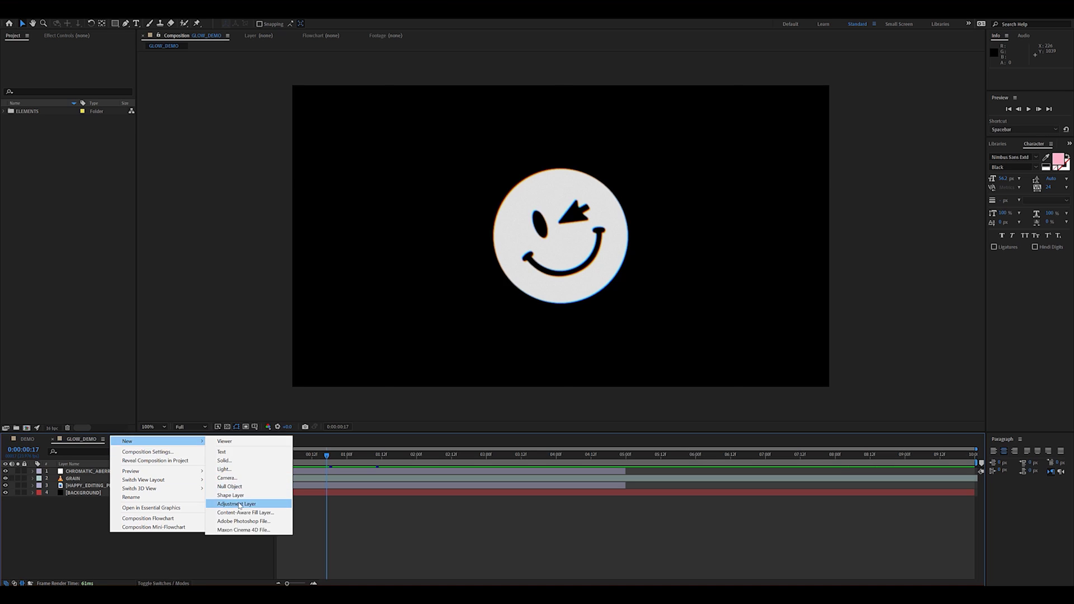
Step: Add an adjustment layer named GLOW and place it below GRAIN, above the logo
left_click(239, 505)
right_click(104, 474)
left_click(120, 459)
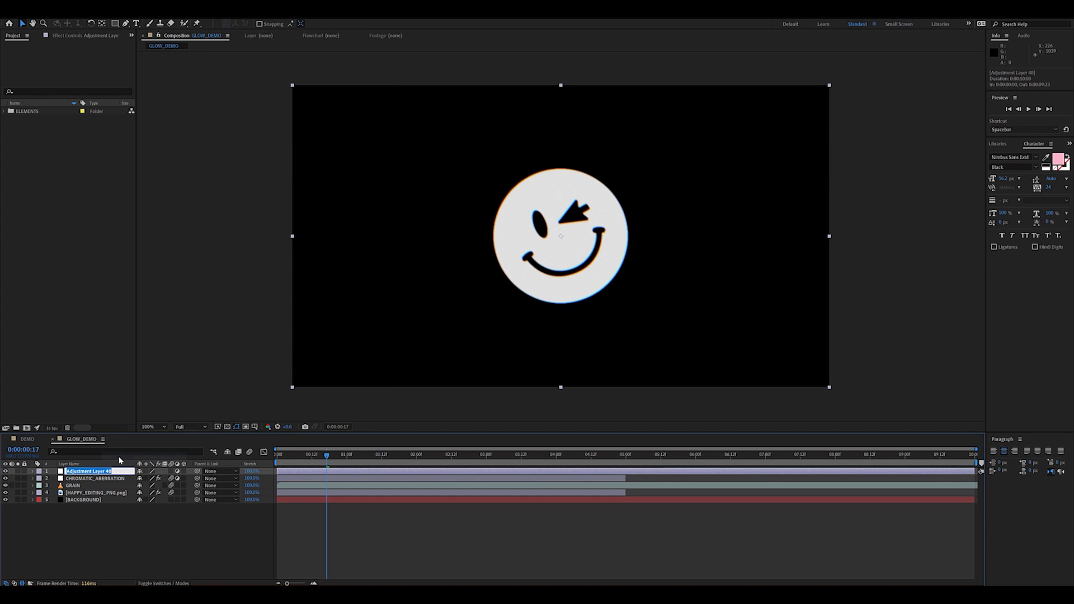
key("Return")
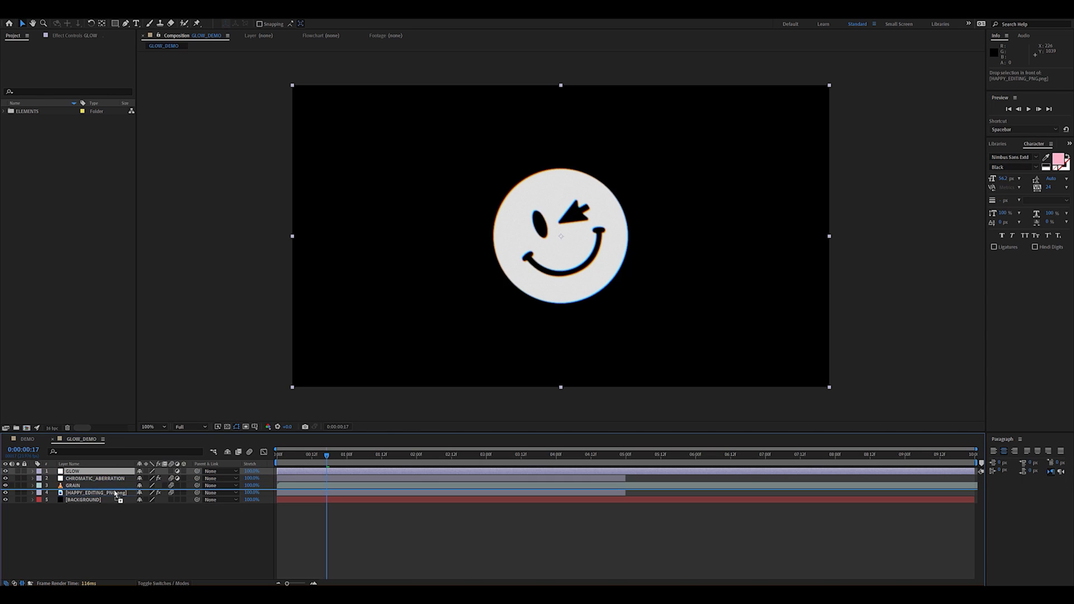
left_click_drag(115, 494, 116, 493)
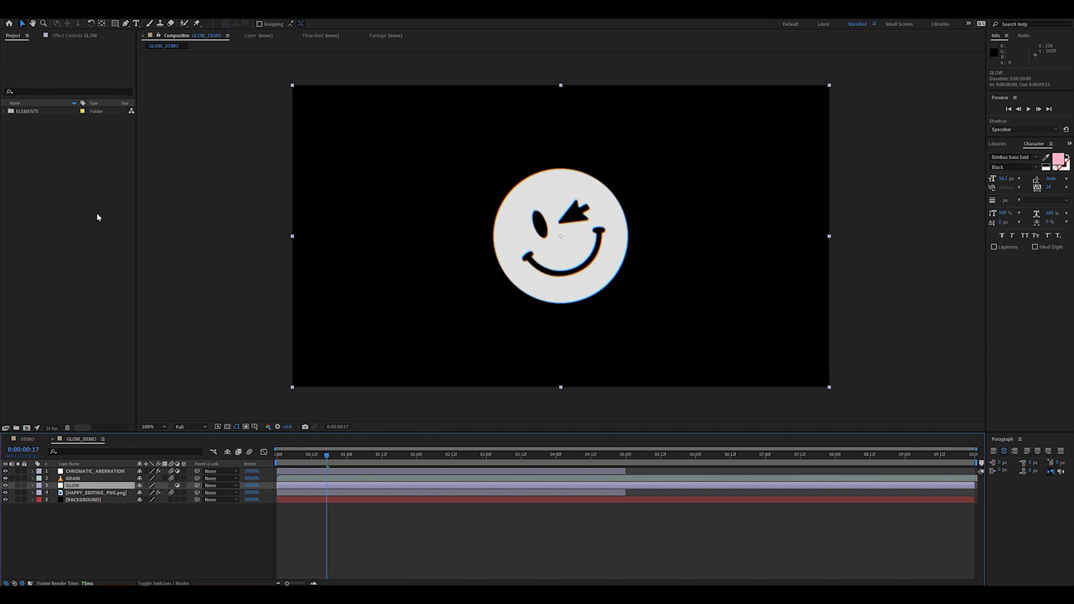
Step: Apply Glow to the GLOW layer using Screen, a wide radius and intensity 0.4
left_click(78, 11)
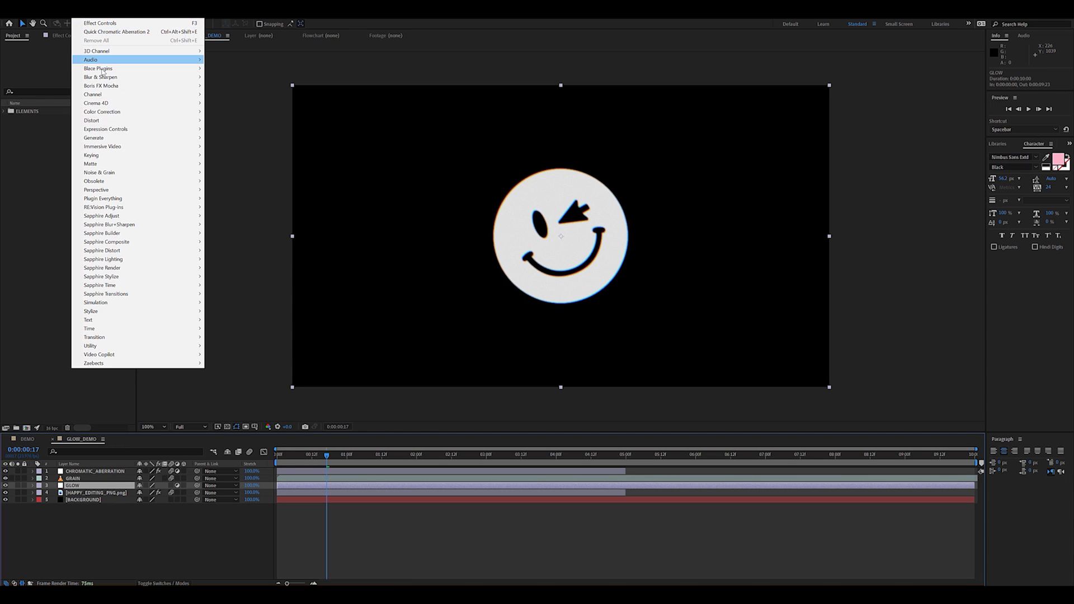
mouse_move(191, 314)
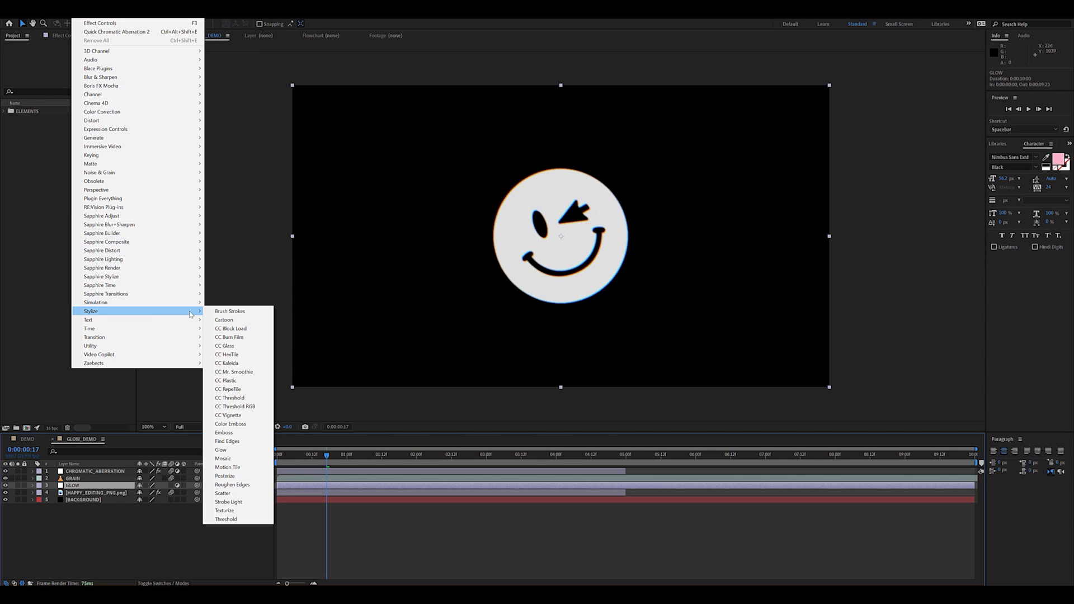
left_click(227, 442)
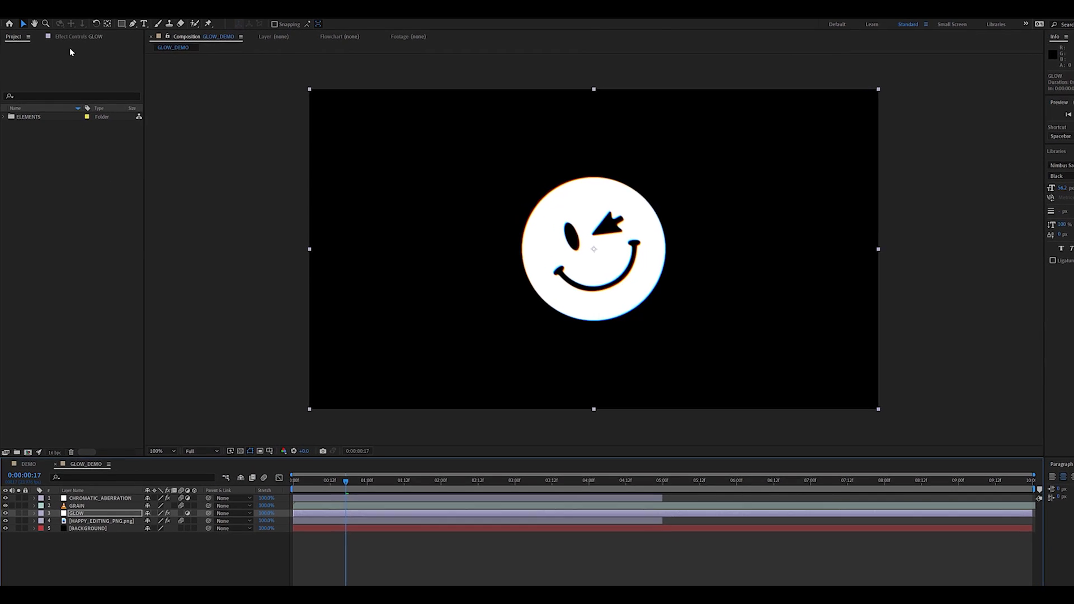
left_click(74, 37)
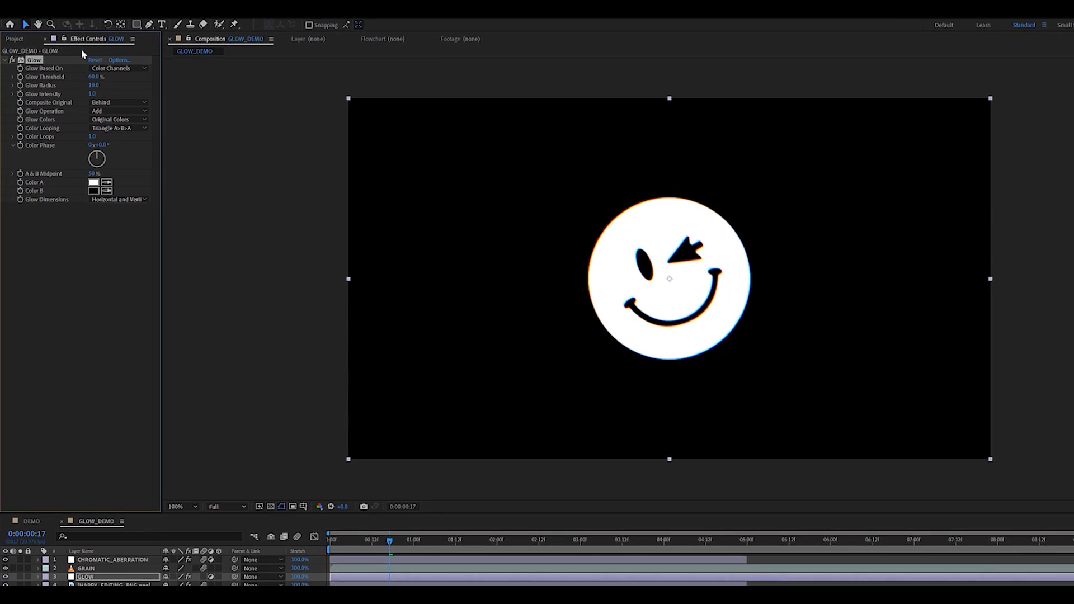
left_click(115, 126)
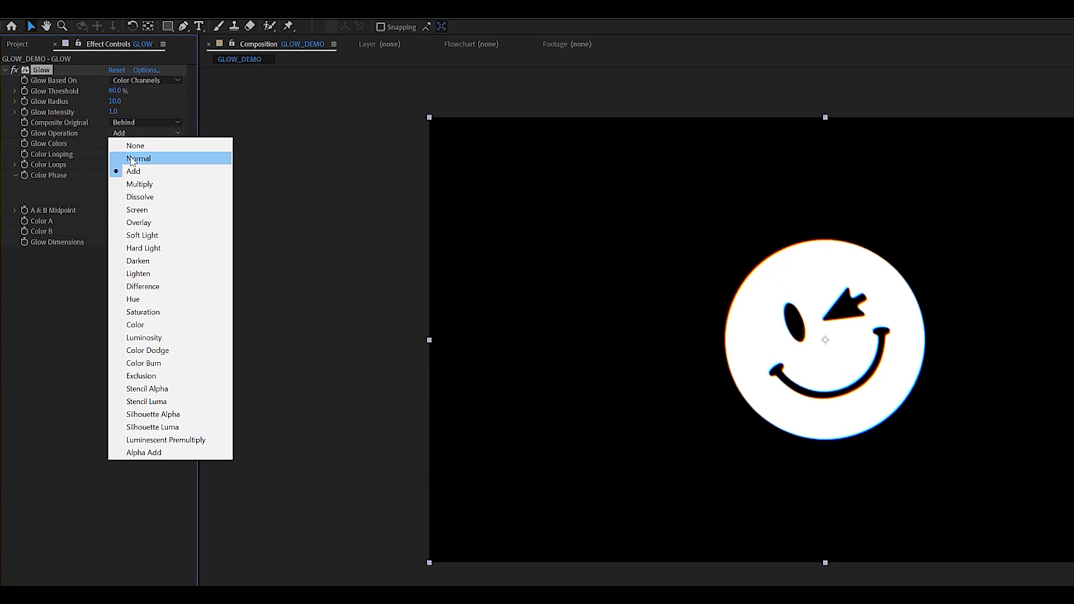
left_click(139, 211)
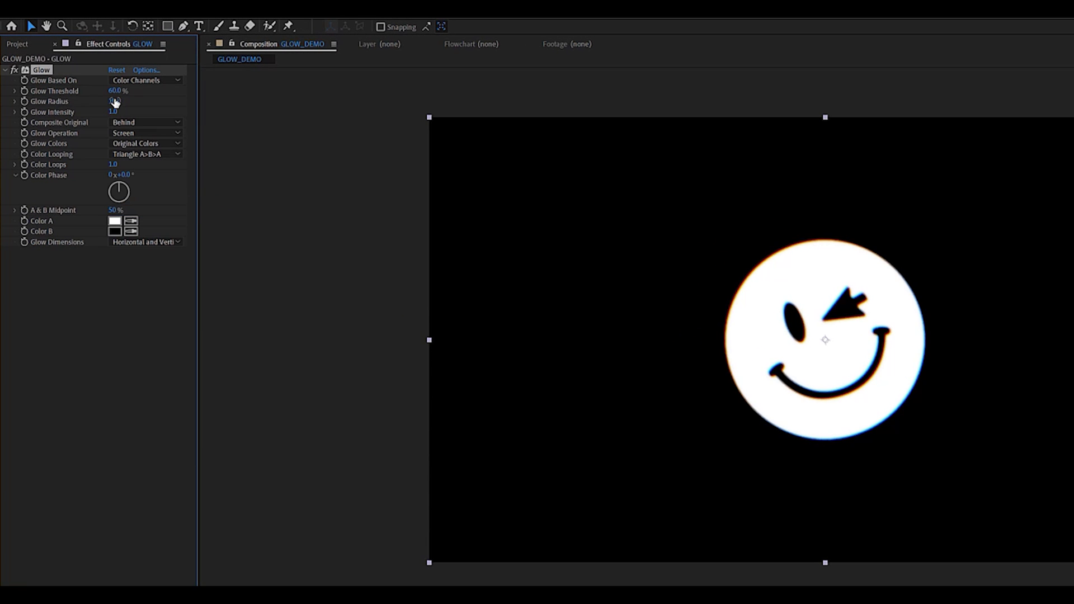
left_click_drag(165, 105, 93, 116)
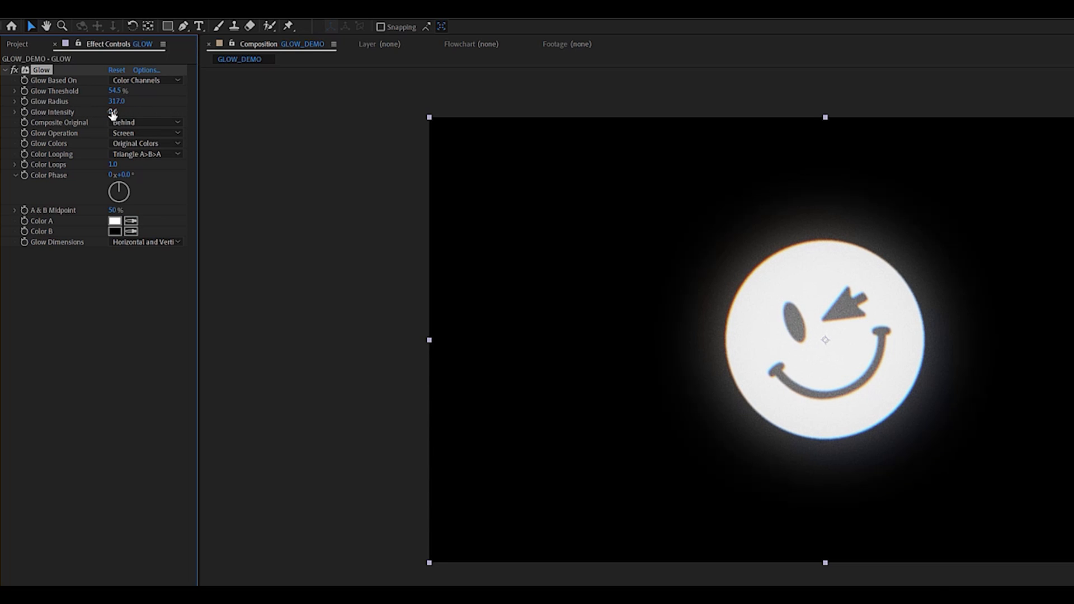
left_click_drag(113, 114, 103, 113)
Step: Add a second Glow kept on Add, with radius 16, intensity 0.7 and A & B colours
left_click(114, 8)
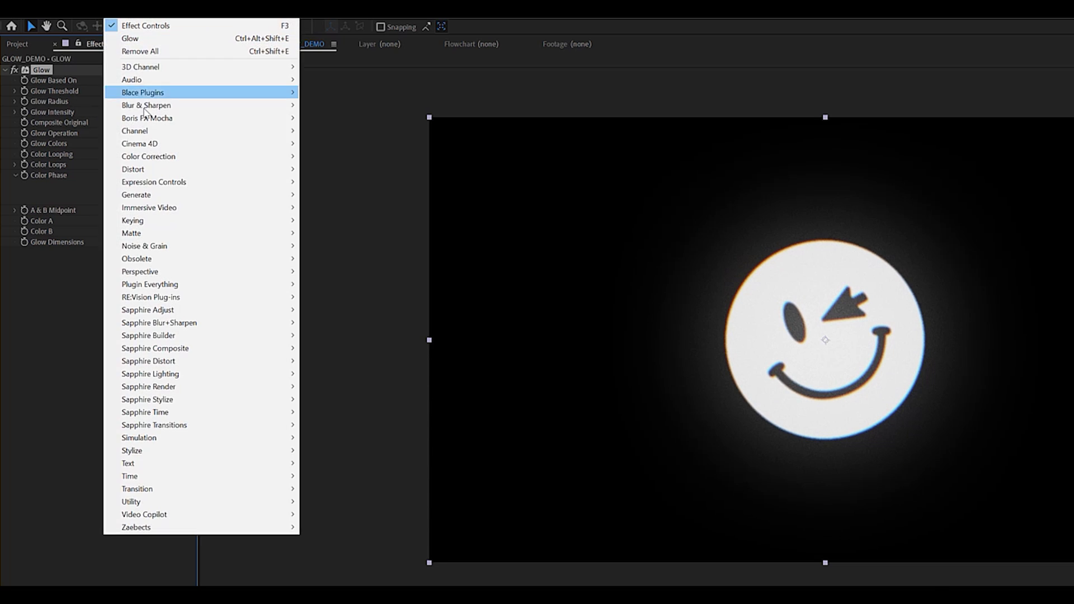
mouse_move(211, 451)
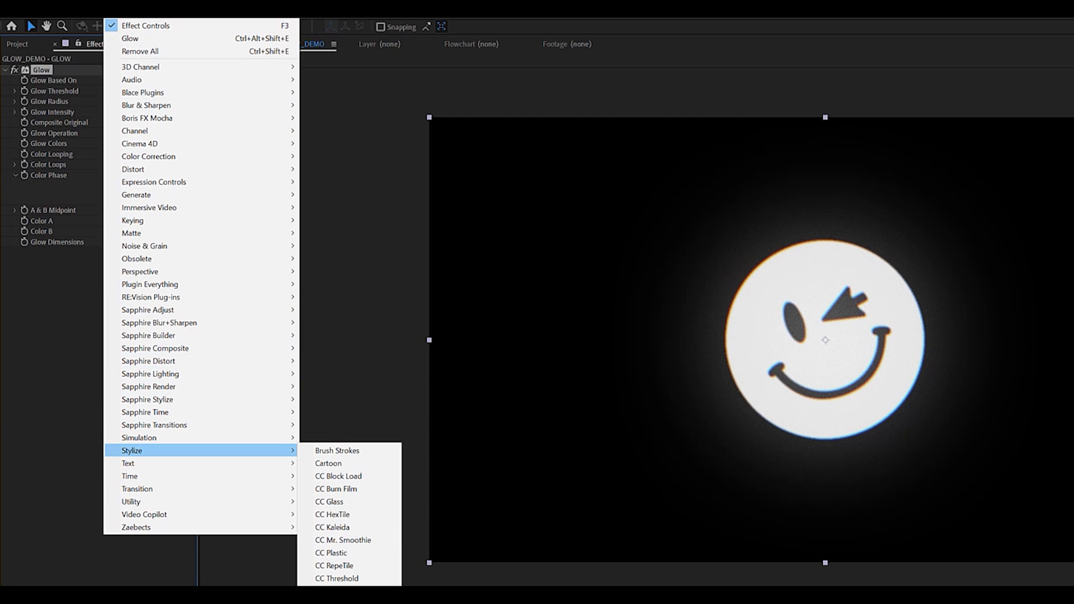
key("ctrl+alt+shift+e")
left_click(124, 317)
left_click(123, 314)
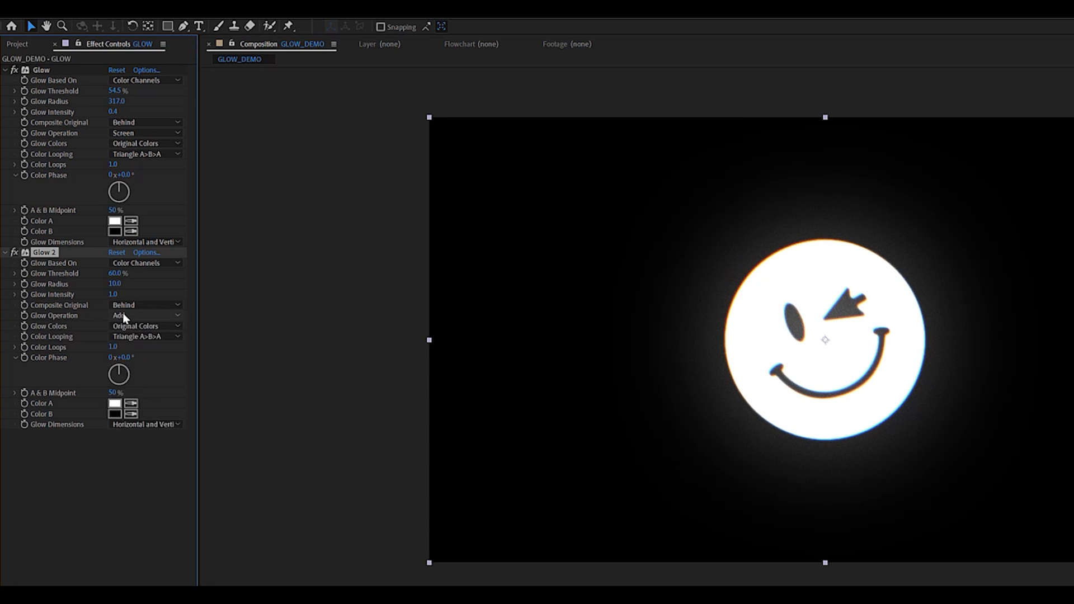
left_click(123, 313)
left_click(114, 291)
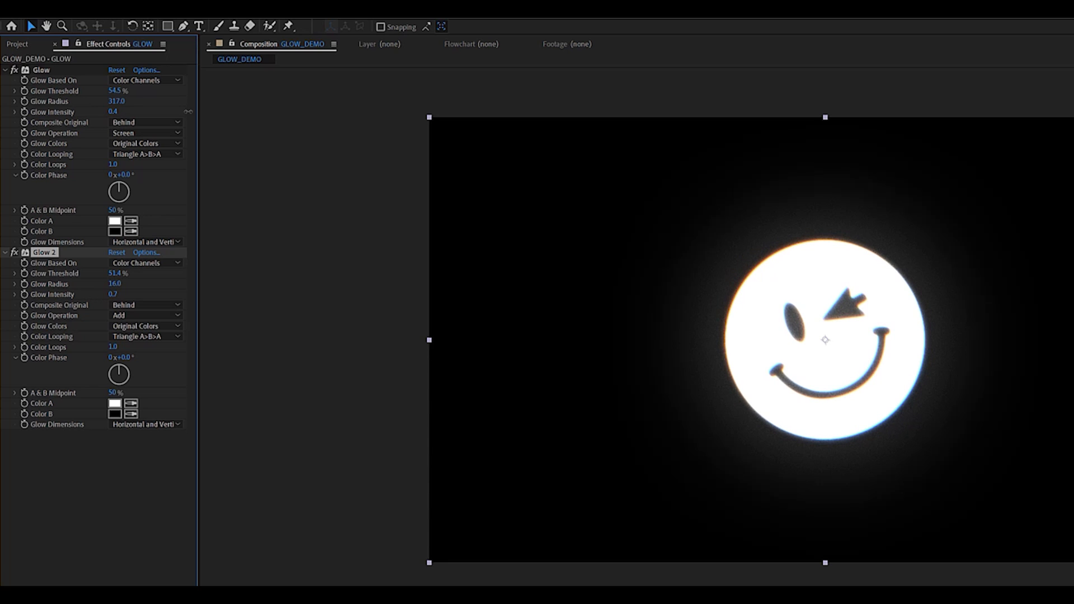
left_click_drag(132, 112, 134, 112)
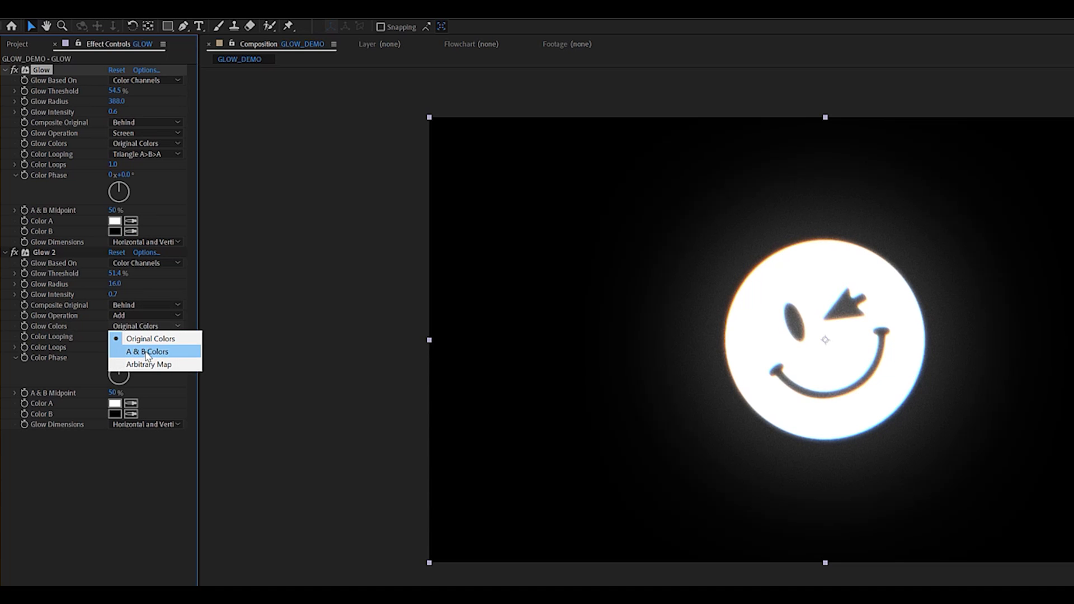
left_click(146, 353)
Step: Set Glow 2's Color A to bright red FF1616
left_click(115, 403)
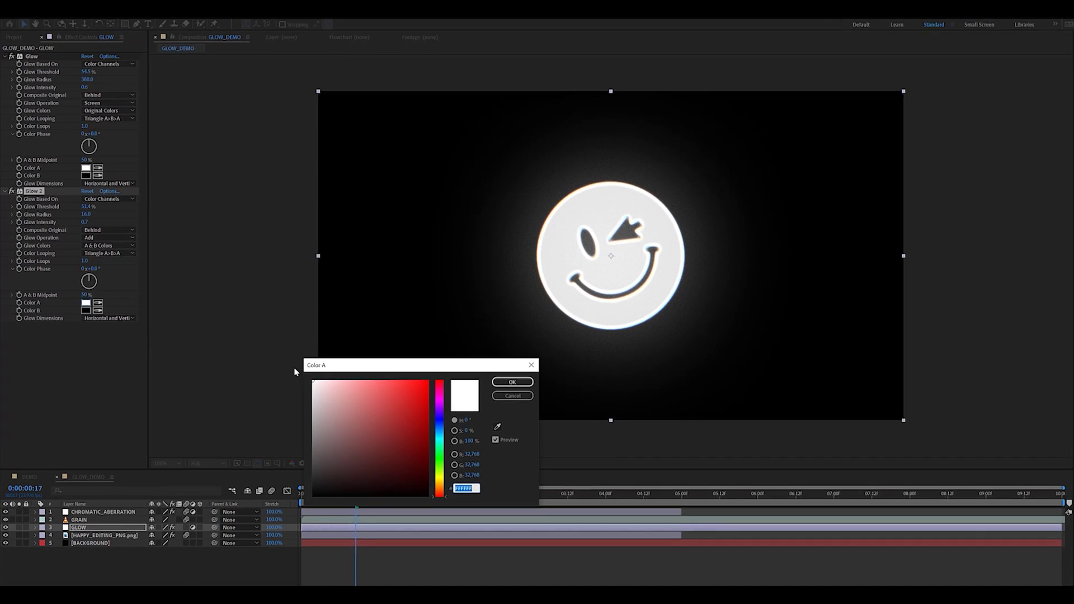
left_click_drag(418, 382, 420, 367)
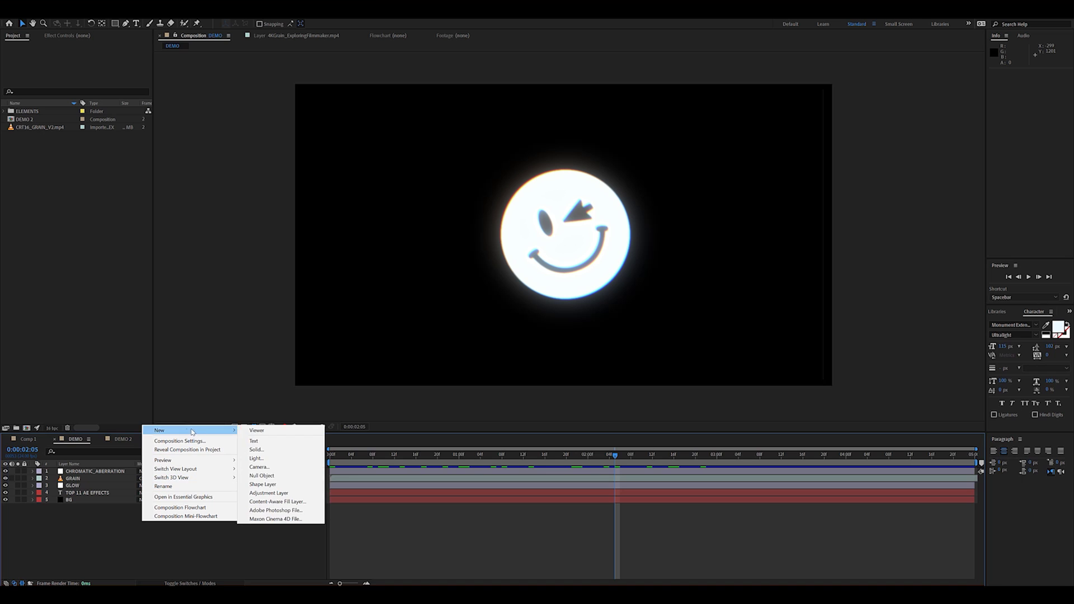
Step: Add a new adjustment layer and rename it FLICKER
left_click(276, 493)
right_click(94, 471)
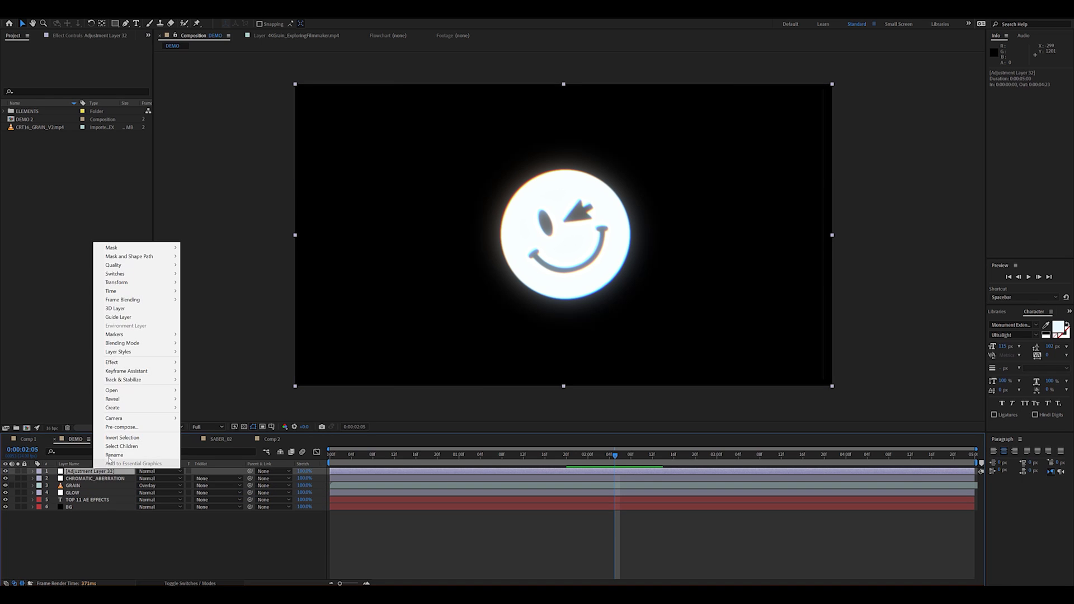
left_click(114, 456)
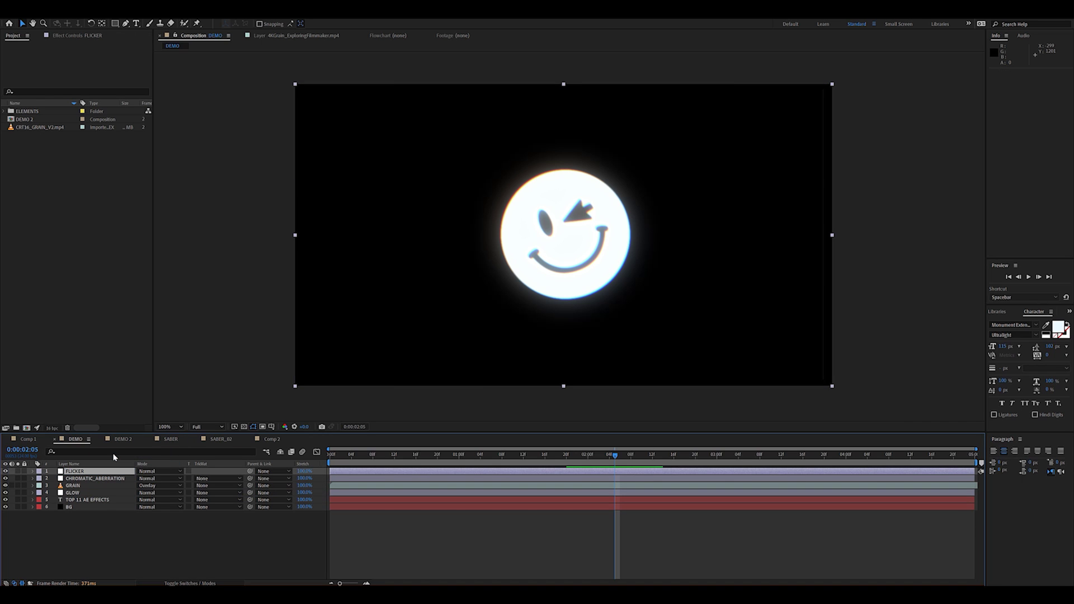
Step: Apply Exposure to FLICKER and drive its Exposure with a wiggle(22,0.4) expression
left_click(86, 14)
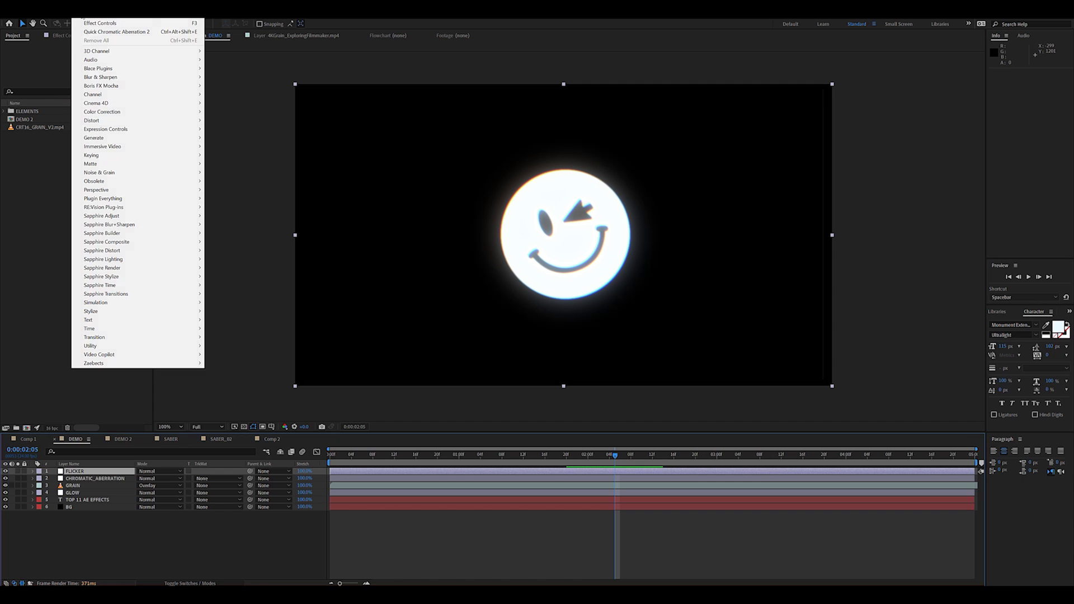
mouse_move(155, 112)
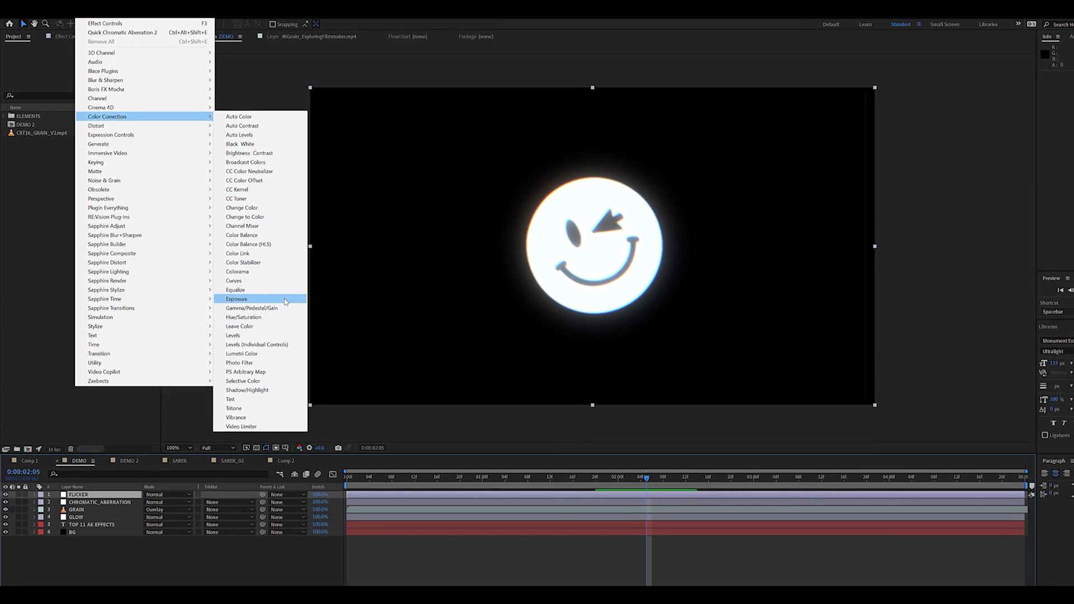
left_click(272, 288)
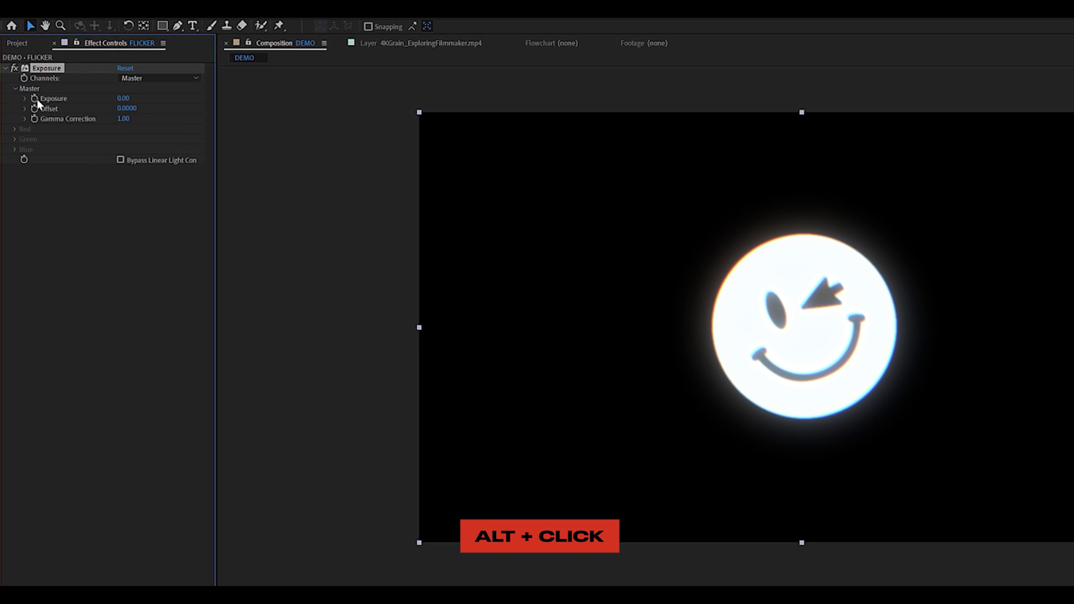
left_click(37, 99, "alt")
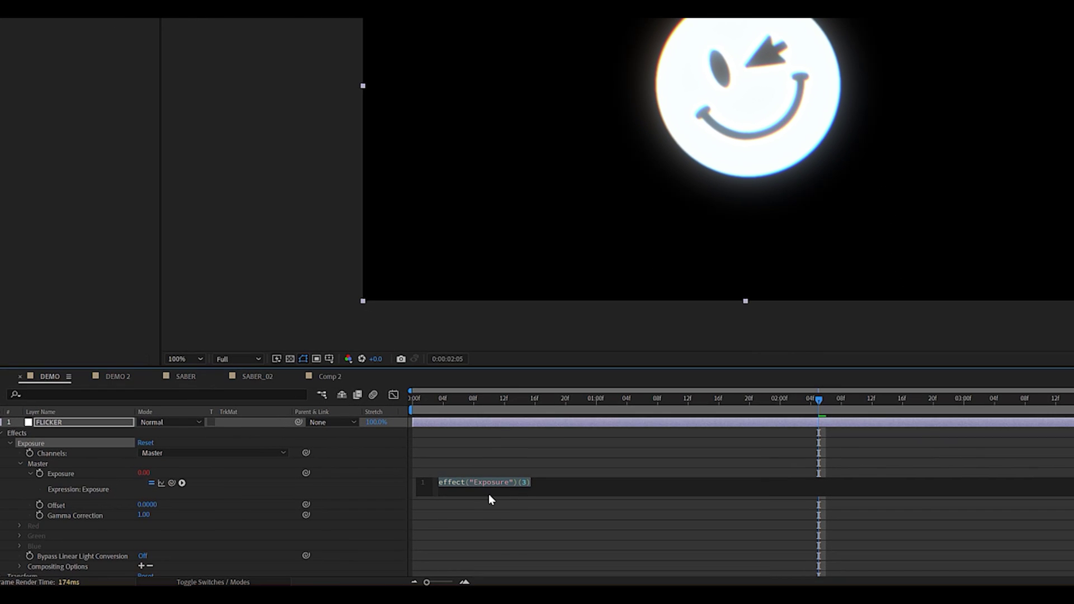
key("BackSpace")
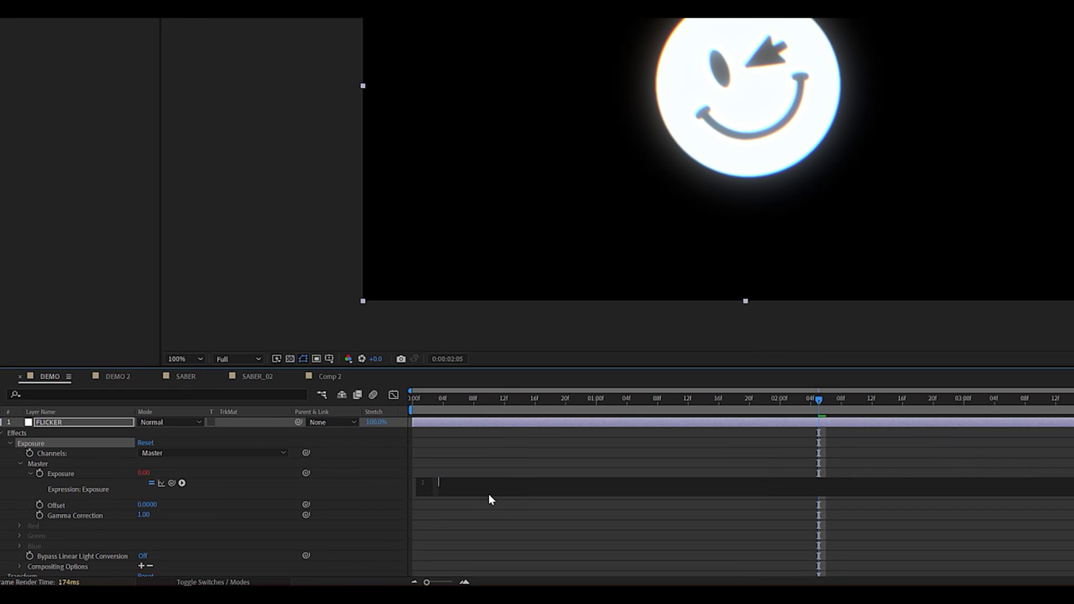
type("wiggl")
left_click(488, 495)
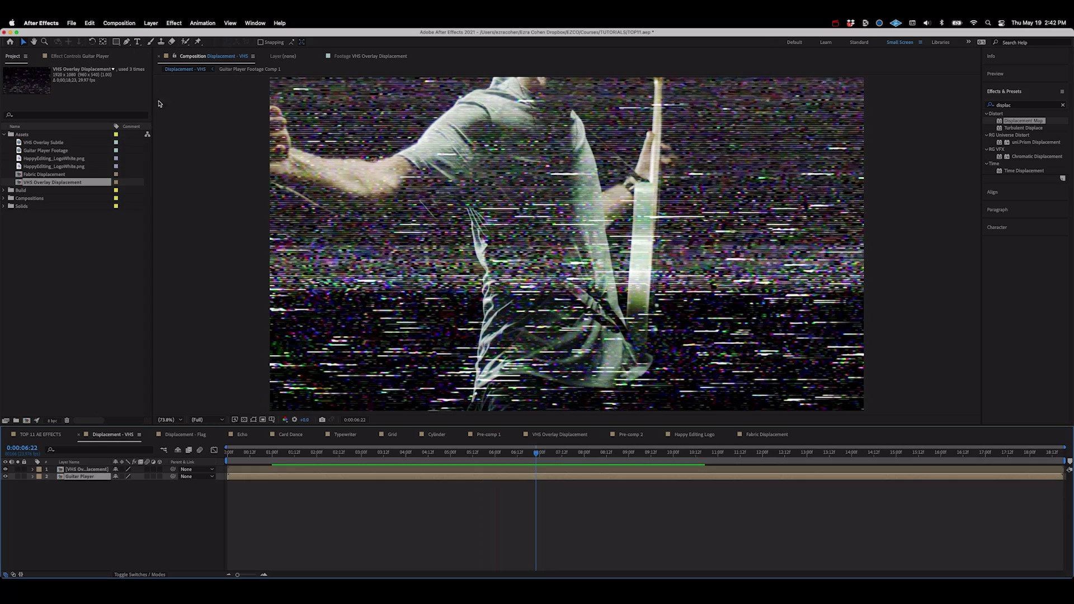
Step: Apply Displacement Map to the guitar footage using VHS Overlay Displacement, horizontal displacement 59
left_click(174, 23)
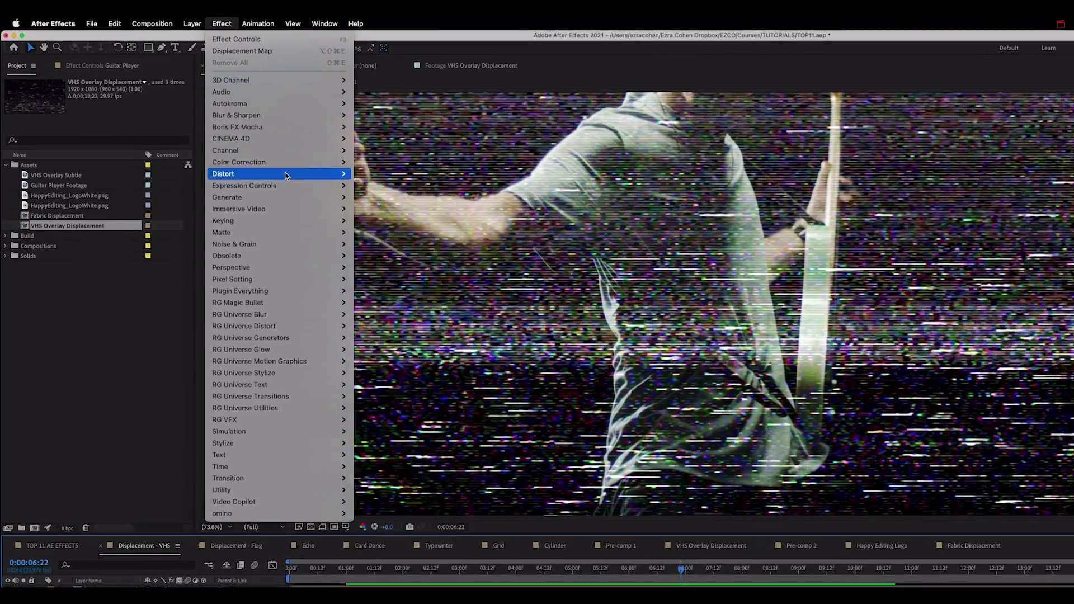
mouse_move(184, 142)
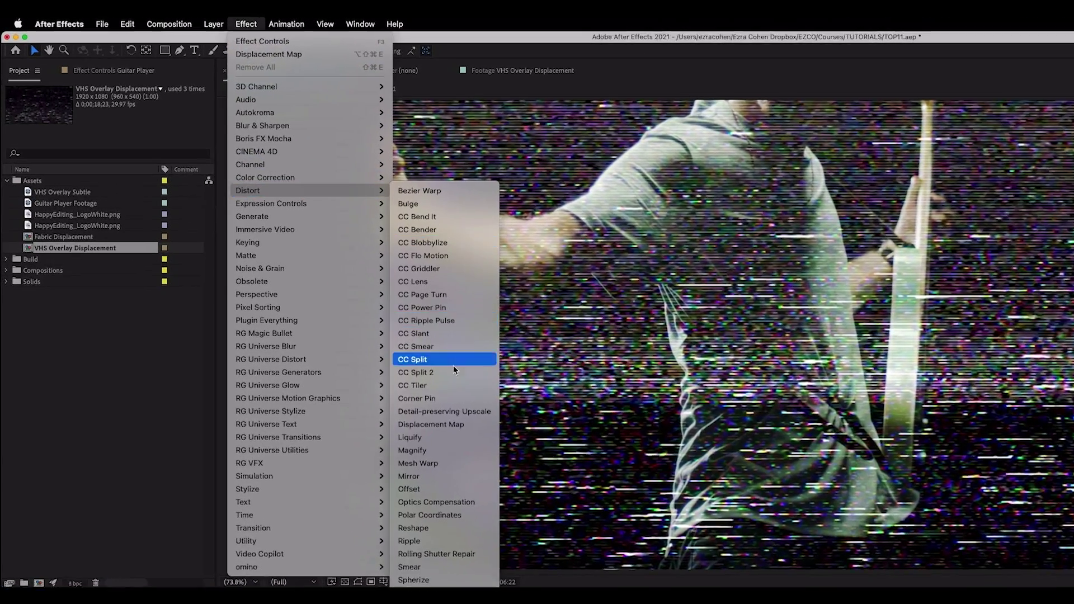
left_click(431, 424)
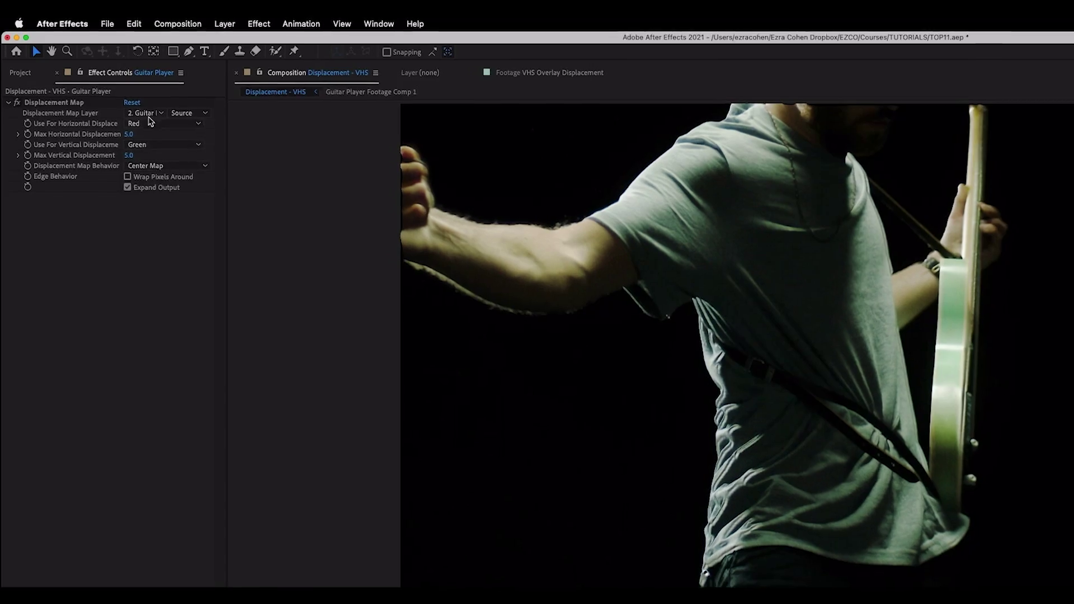
left_click(148, 115)
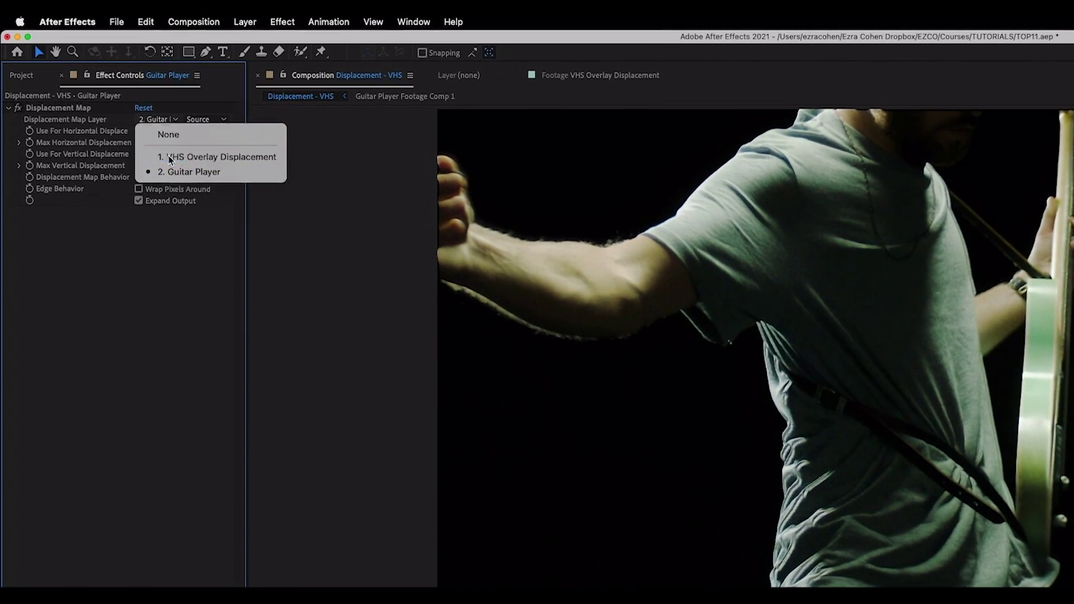
left_click(171, 158)
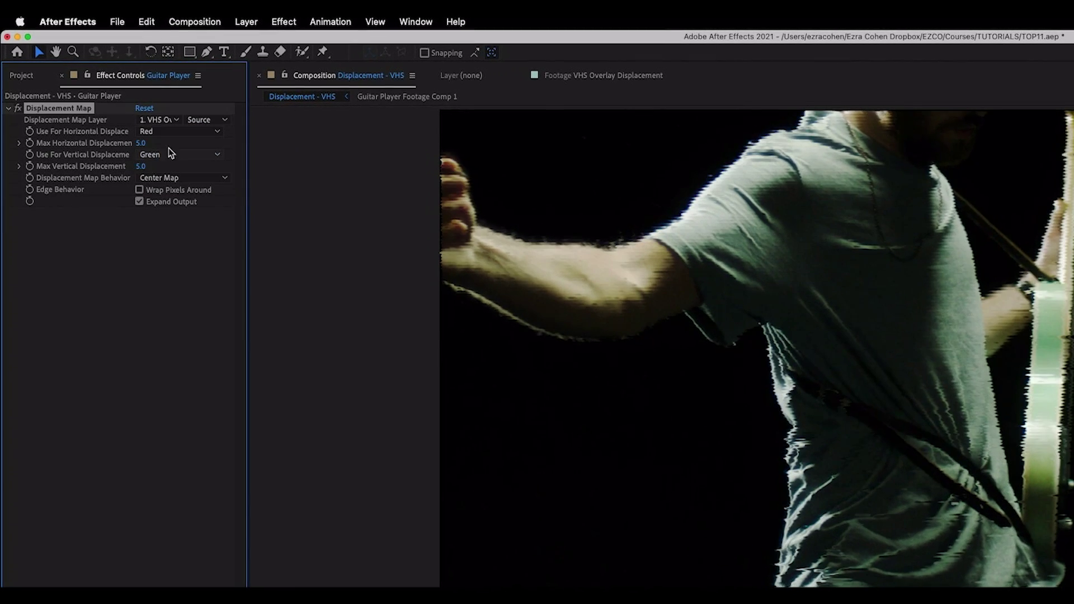
left_click_drag(141, 143, 135, 99)
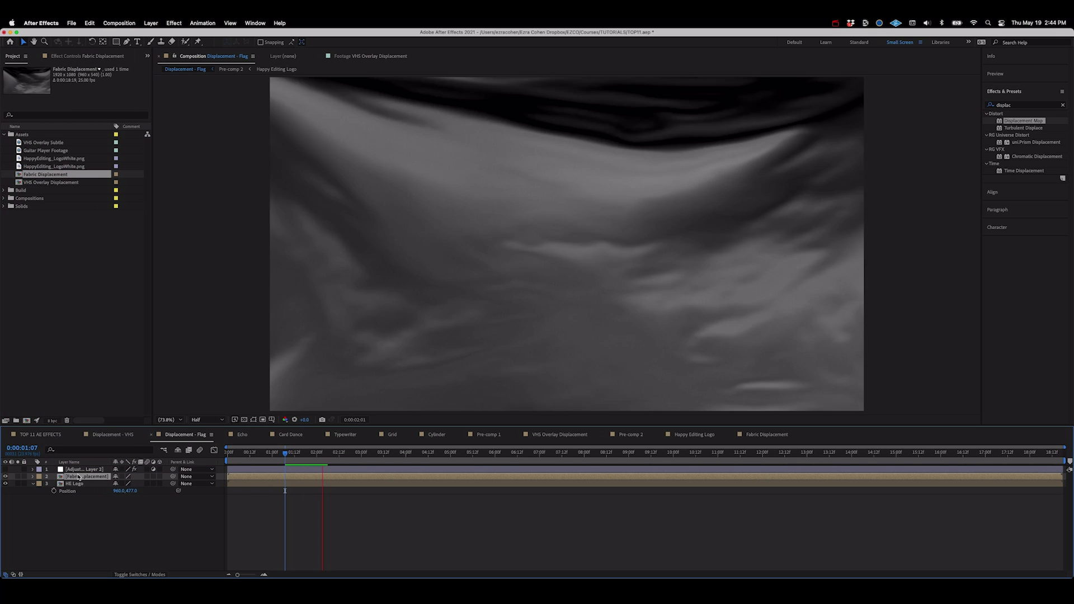
Step: At 0:00:03:01, displace HE Logo by Fabric Displacement with vertical 153 and horizontal 90
left_click(363, 454)
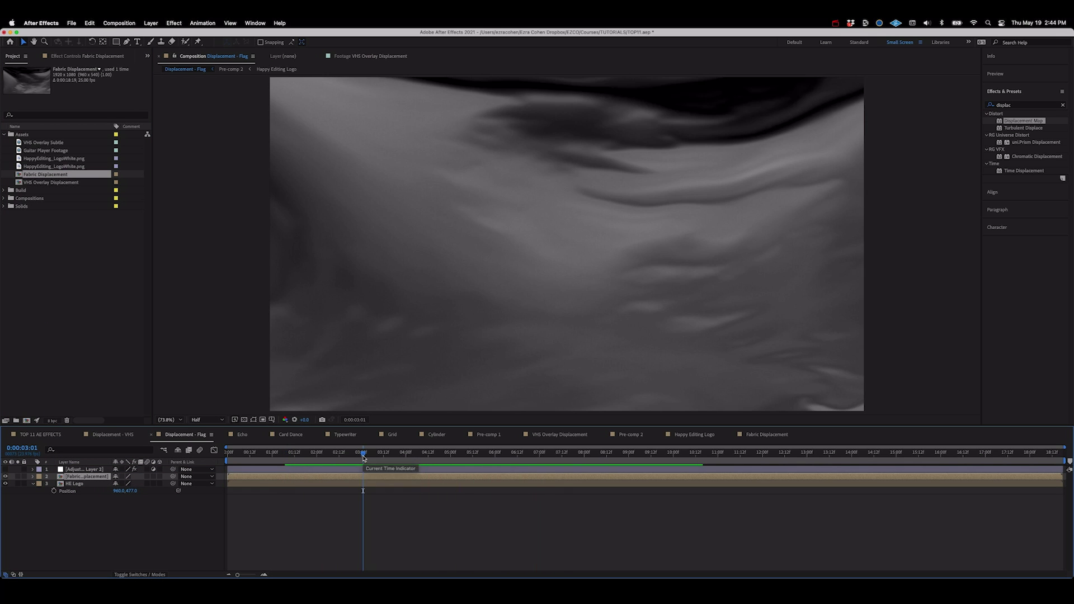
left_click(168, 23)
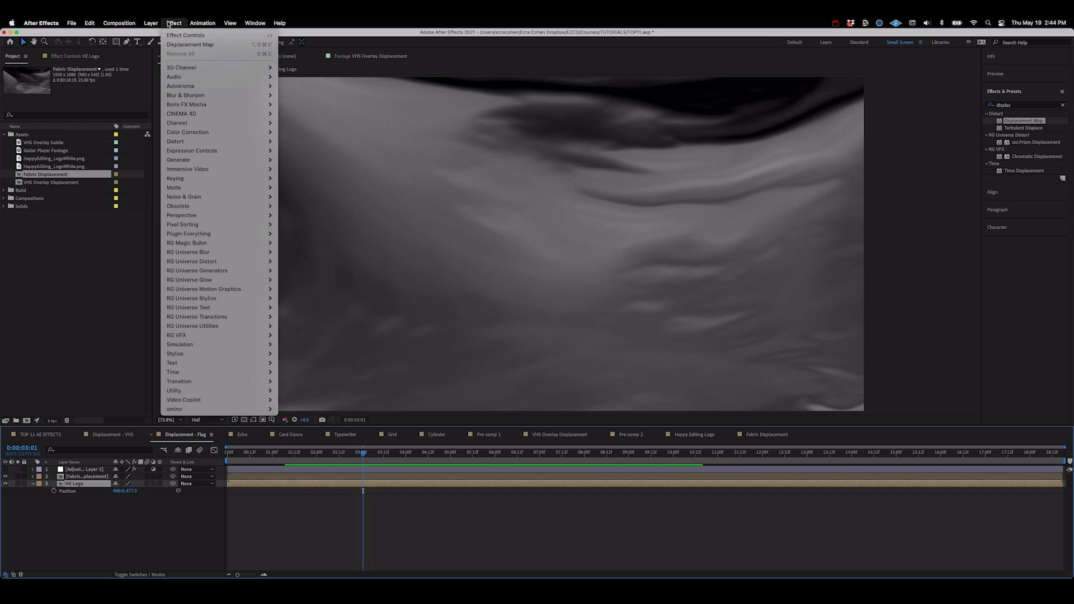
left_click(301, 307)
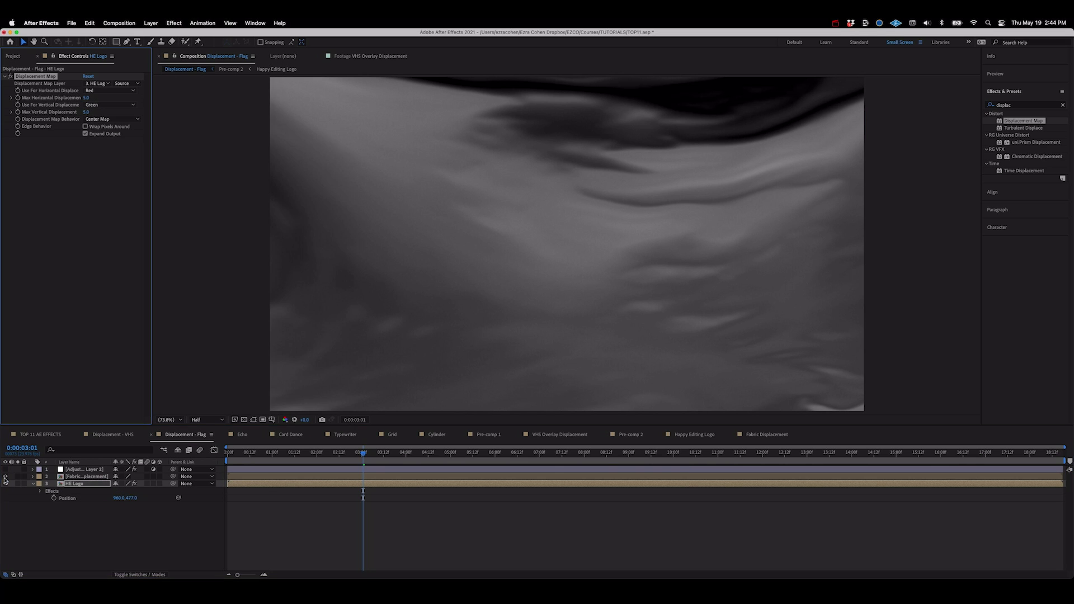
left_click(97, 84)
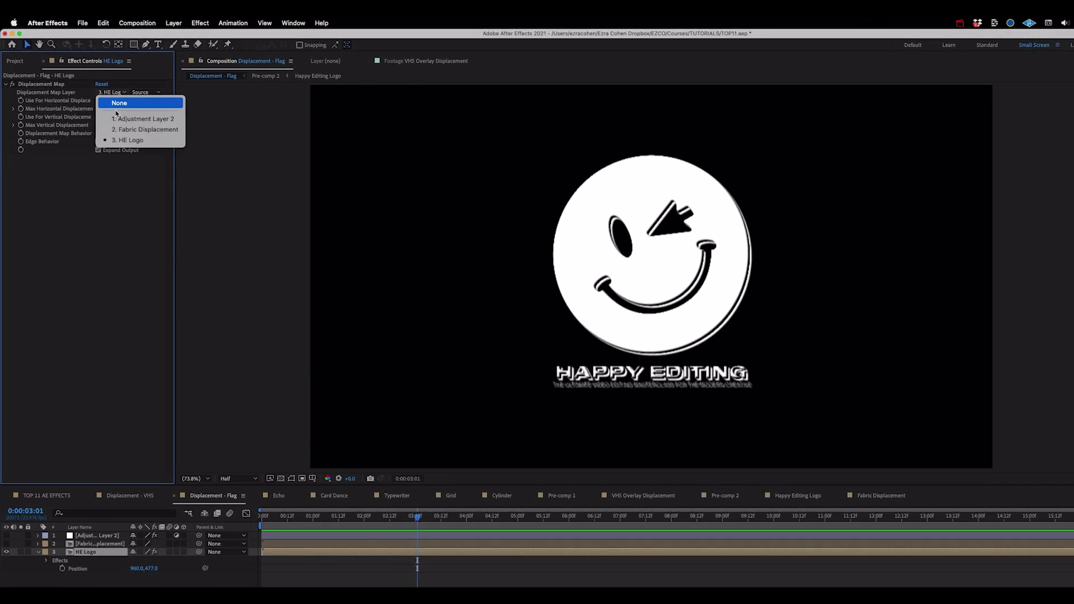
left_click(103, 116)
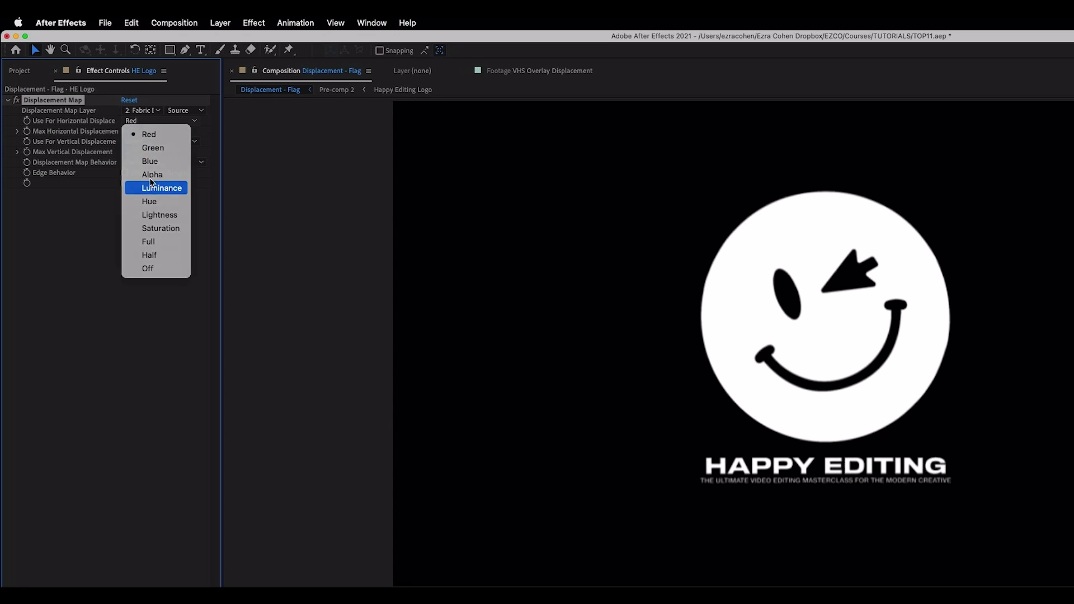
left_click_drag(127, 155, 222, 158)
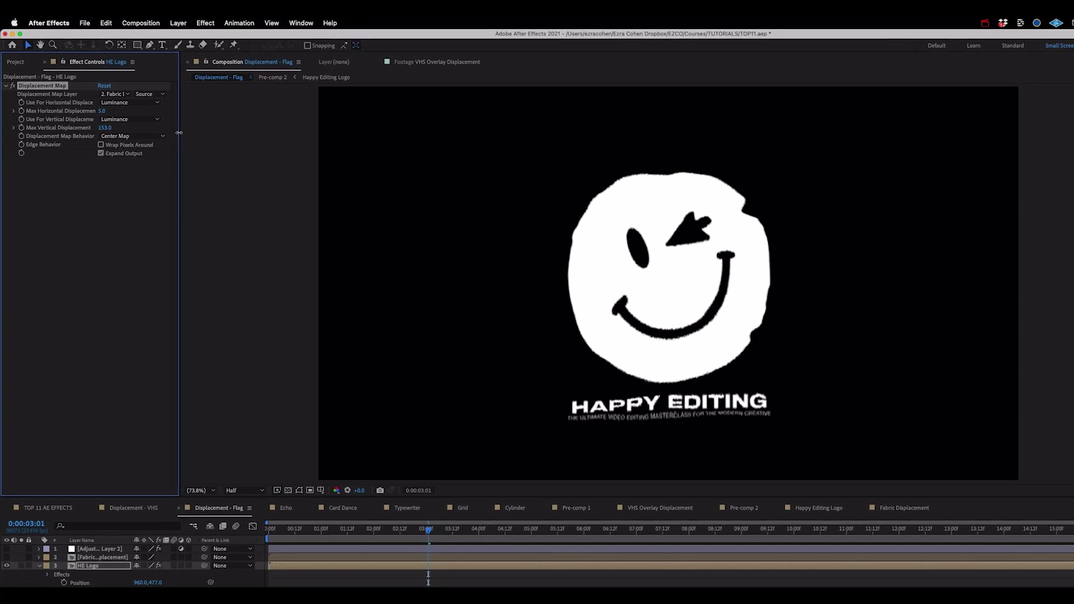
left_click_drag(102, 111, 150, 114)
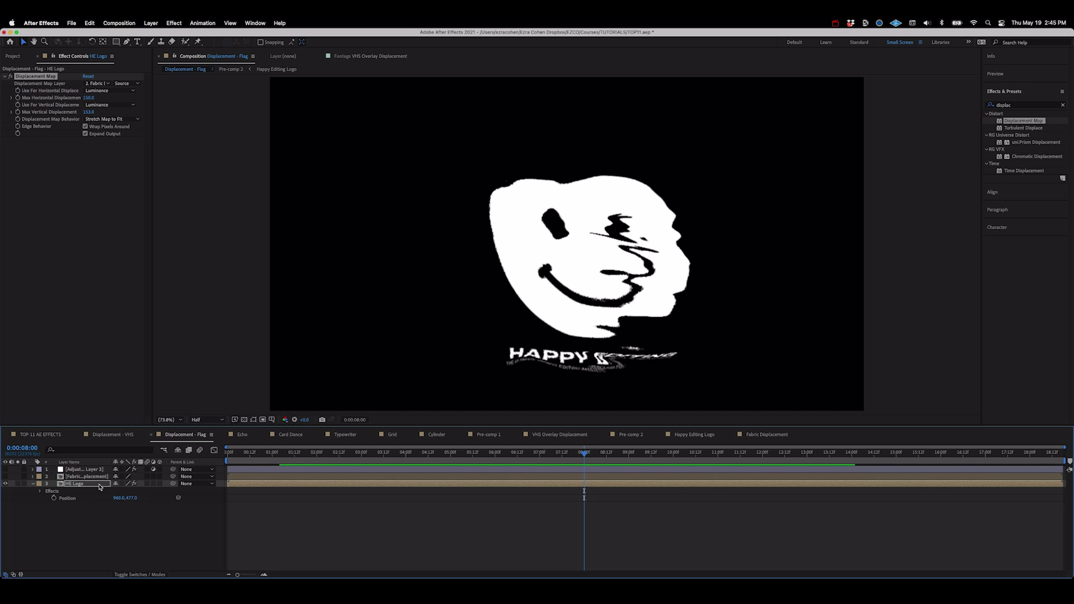
Step: Show the fabric displacement layer in Multiply mode and preview the rippling logo
left_click(6, 476)
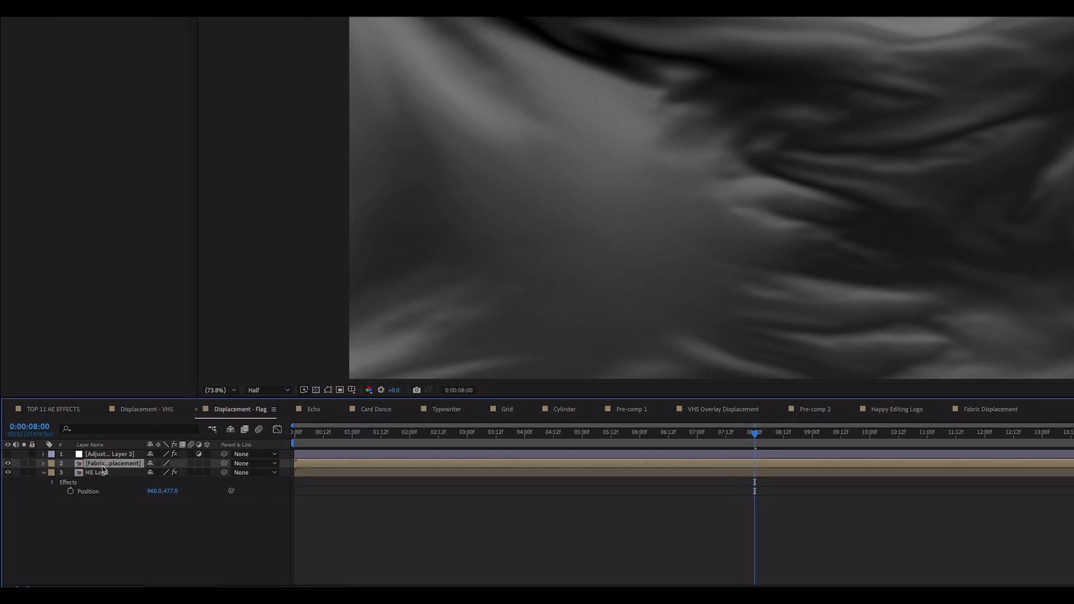
right_click(106, 471)
mouse_move(107, 473)
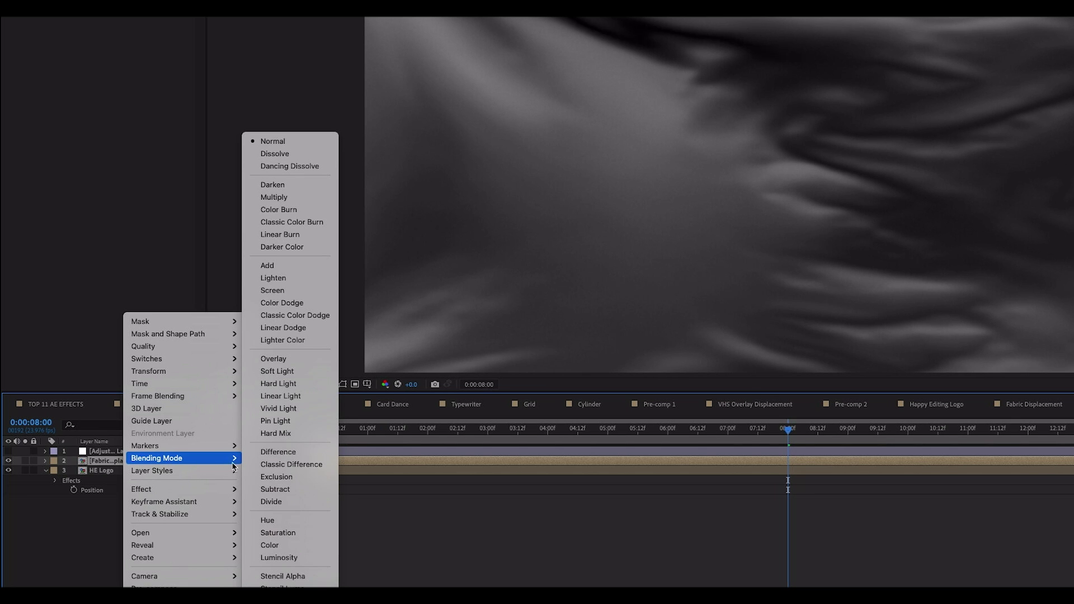
left_click(279, 198)
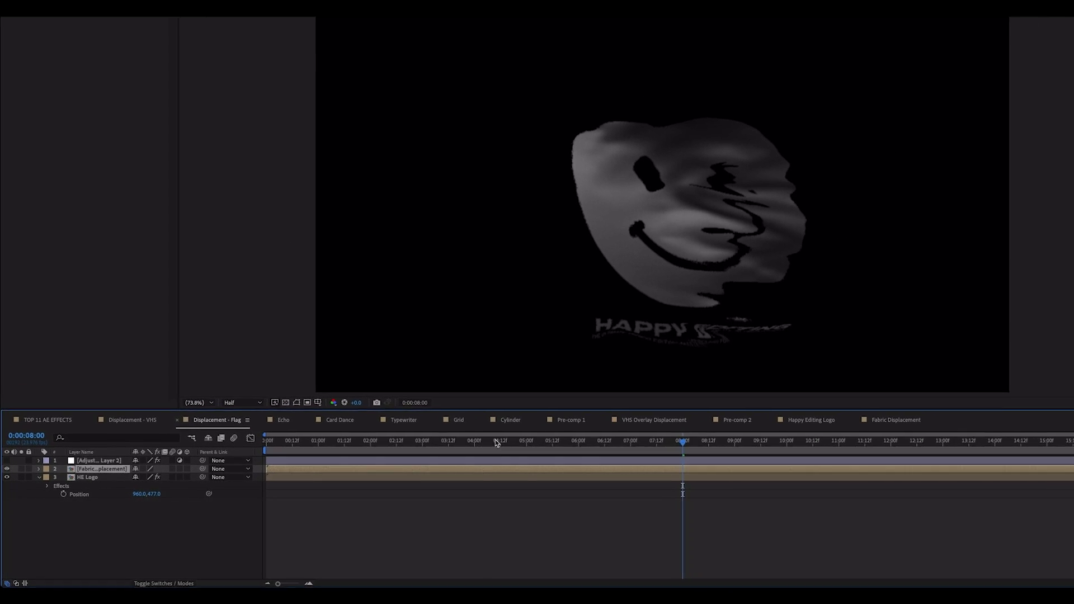
left_click_drag(496, 444, 394, 442)
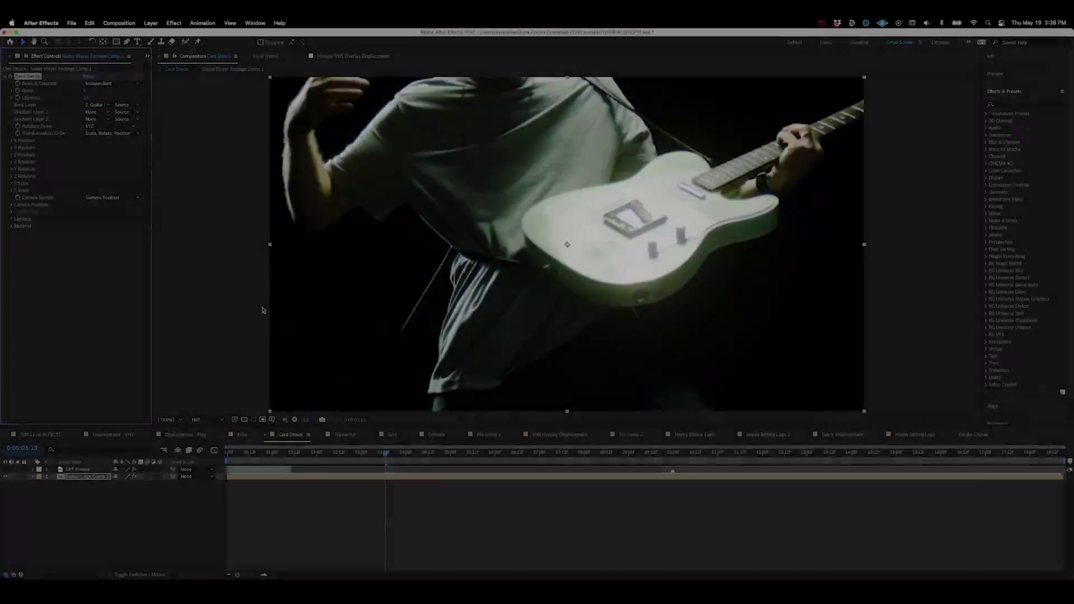
Step: Set Card Dance Gradient Layers 1 and 2 to the guitar footage and reveal X/Y Position settings
left_click(108, 112)
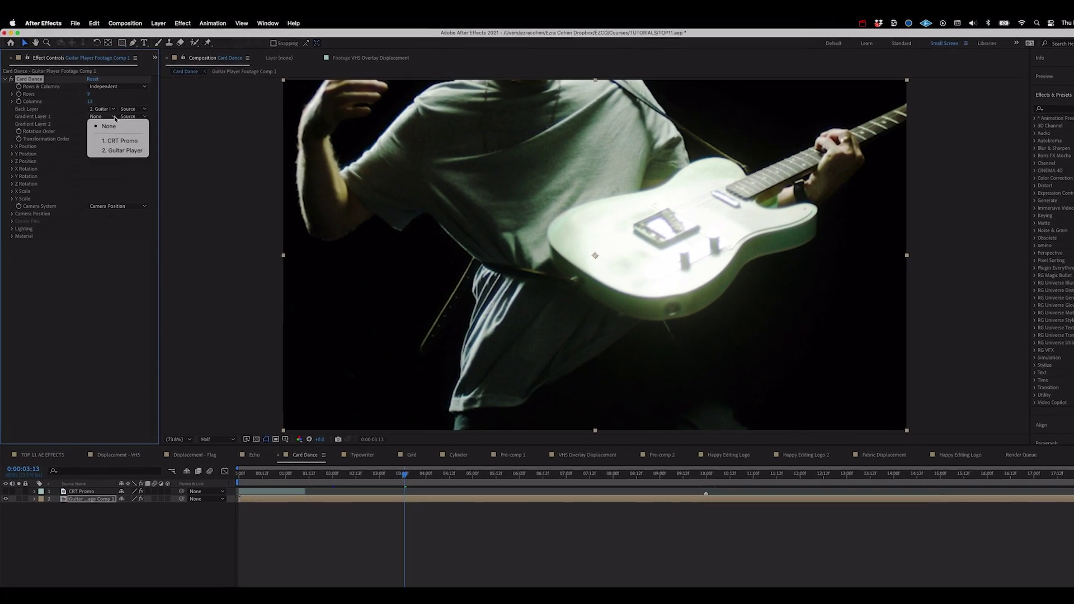
left_click(122, 150)
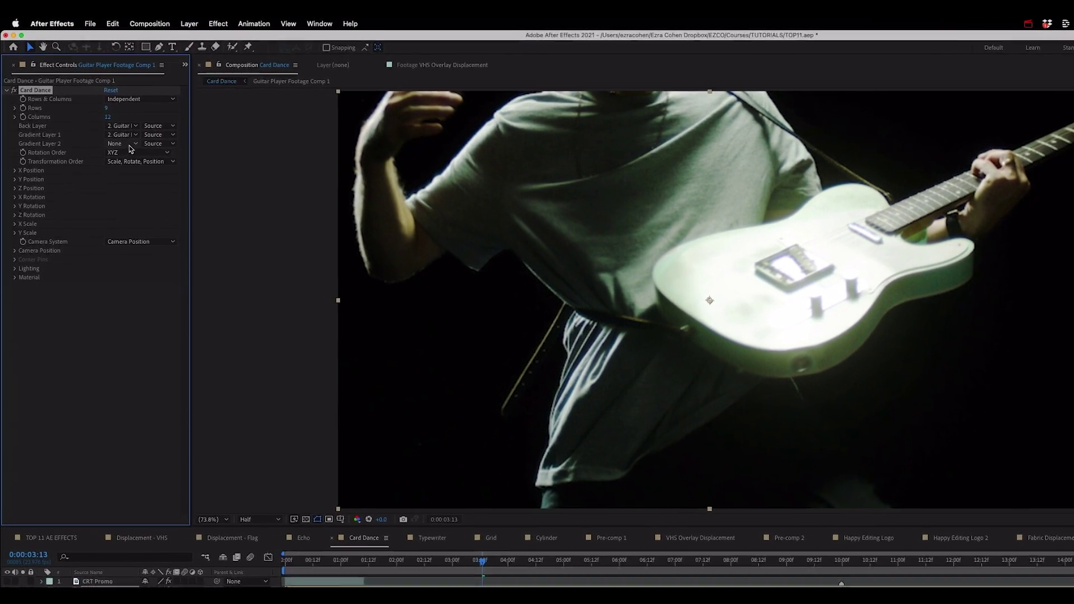
left_click(129, 147)
left_click(141, 182)
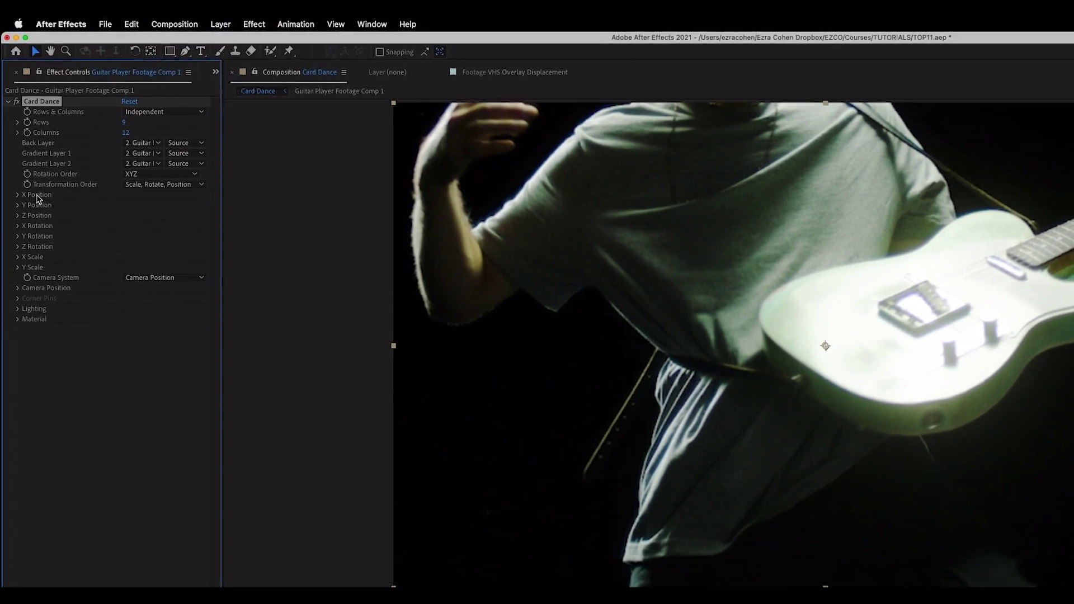
left_click(17, 195)
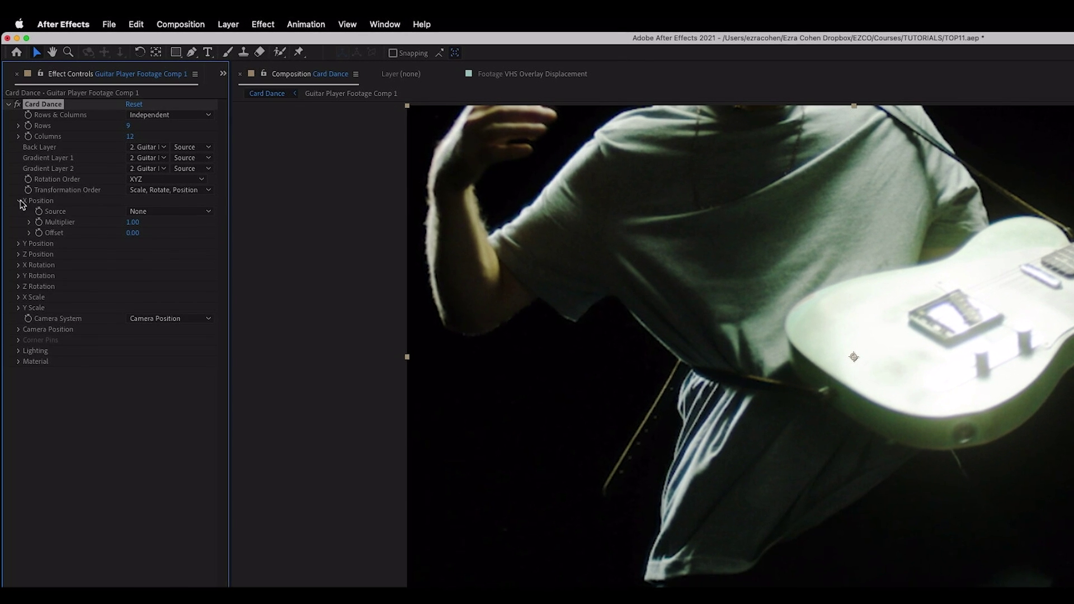
left_click(19, 244)
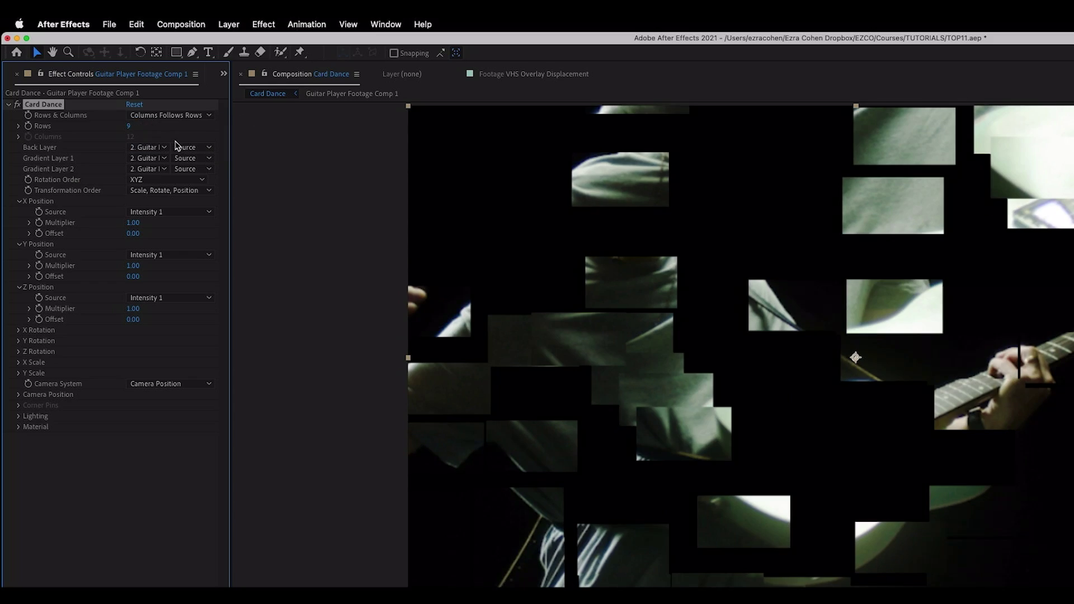
Step: Set Card Dance Rows to 588, X and Y multipliers to 0, and Z multiplier to 3.70
left_click_drag(132, 126, 410, 117)
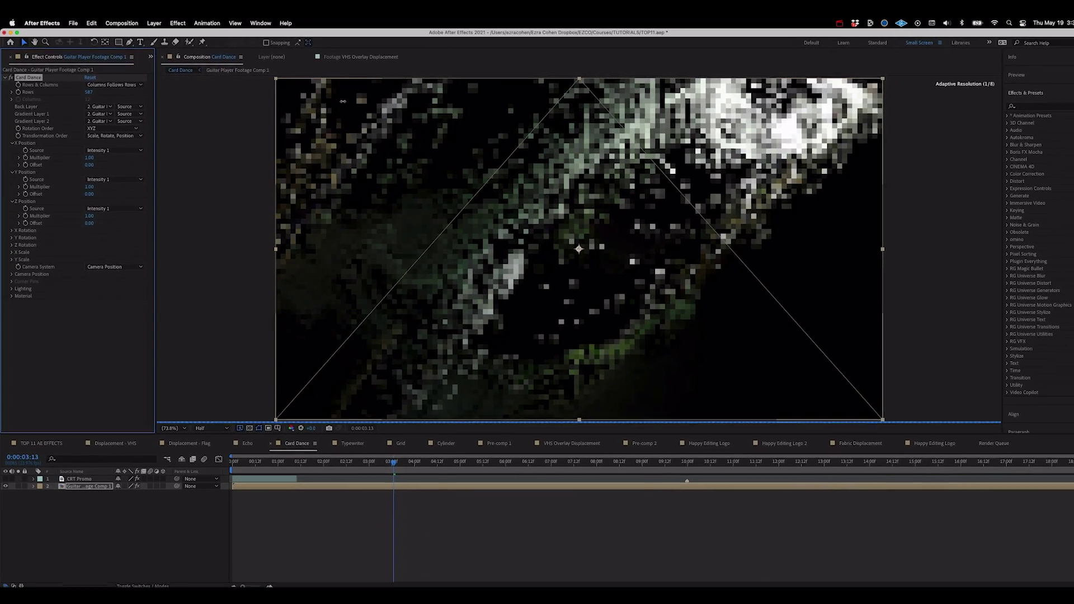
left_click_drag(343, 101, 347, 107)
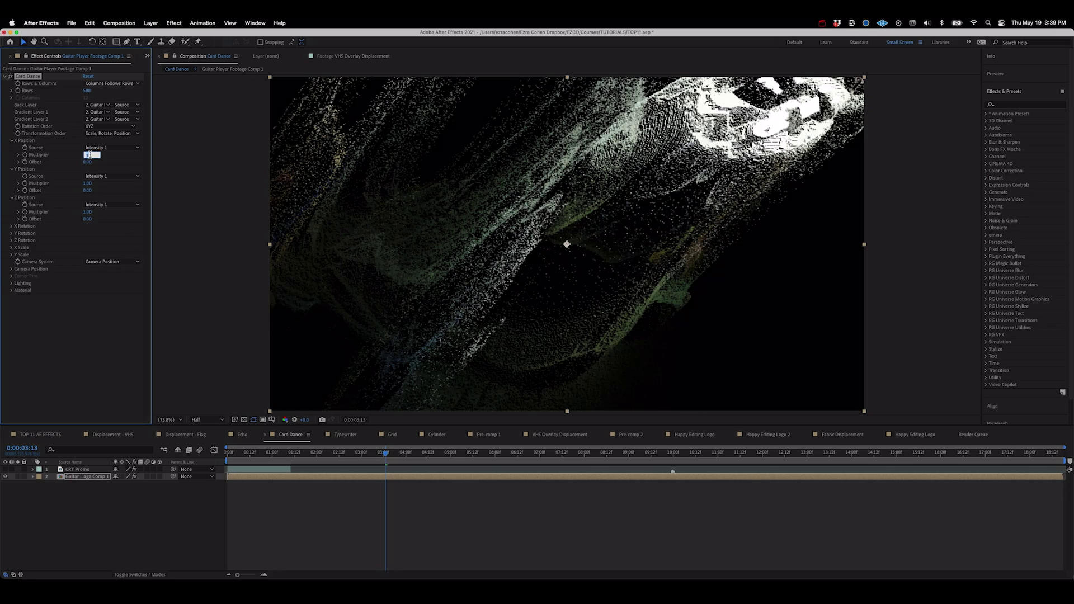
type("0")
key("Return")
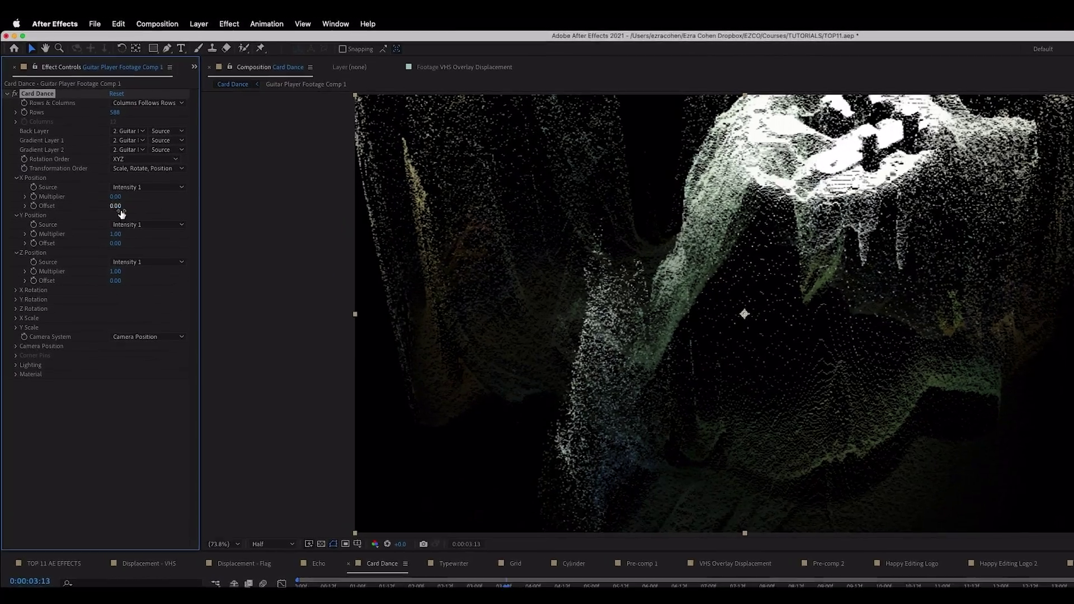
left_click(115, 234)
type("0")
key("Return")
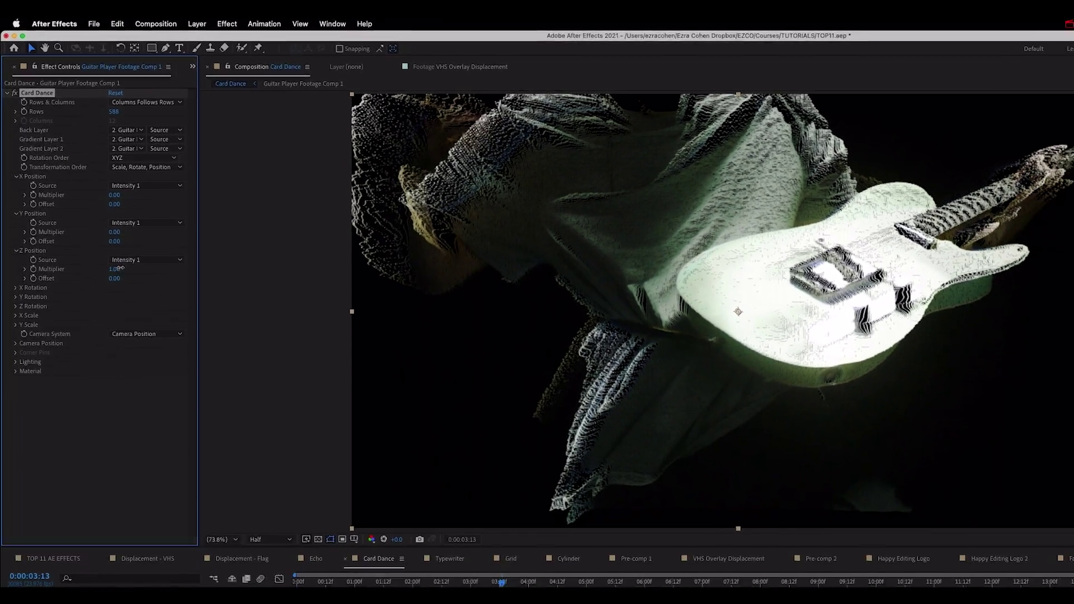
left_click_drag(120, 268, 134, 268)
Step: Raise the Z Position multiplier to 4.60 and begin typing its wiggle(3,3) expression
left_click_drag(102, 211, 104, 212)
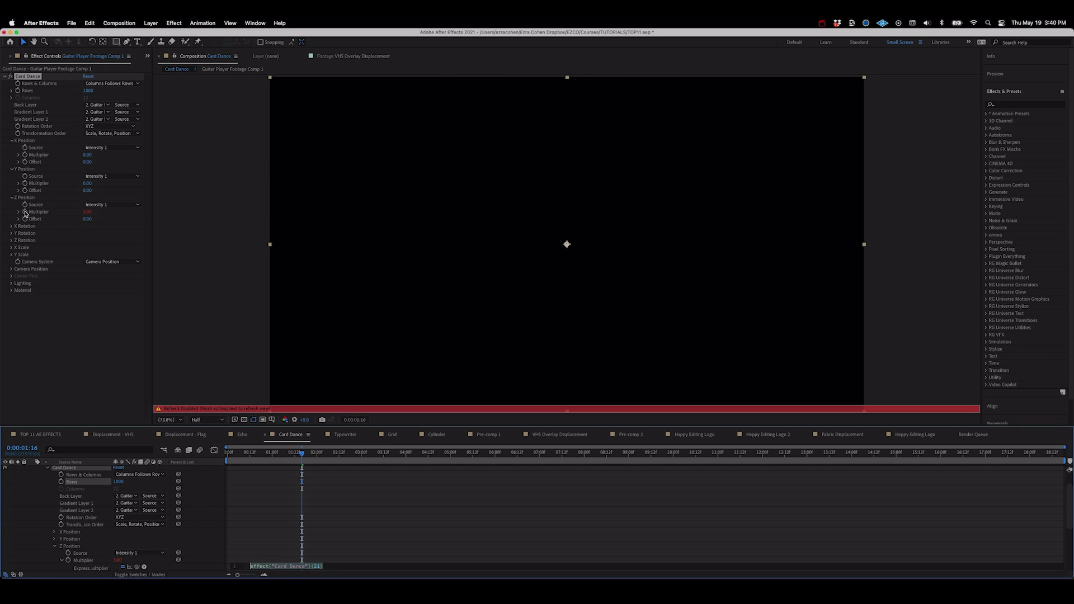
type("wiggle")
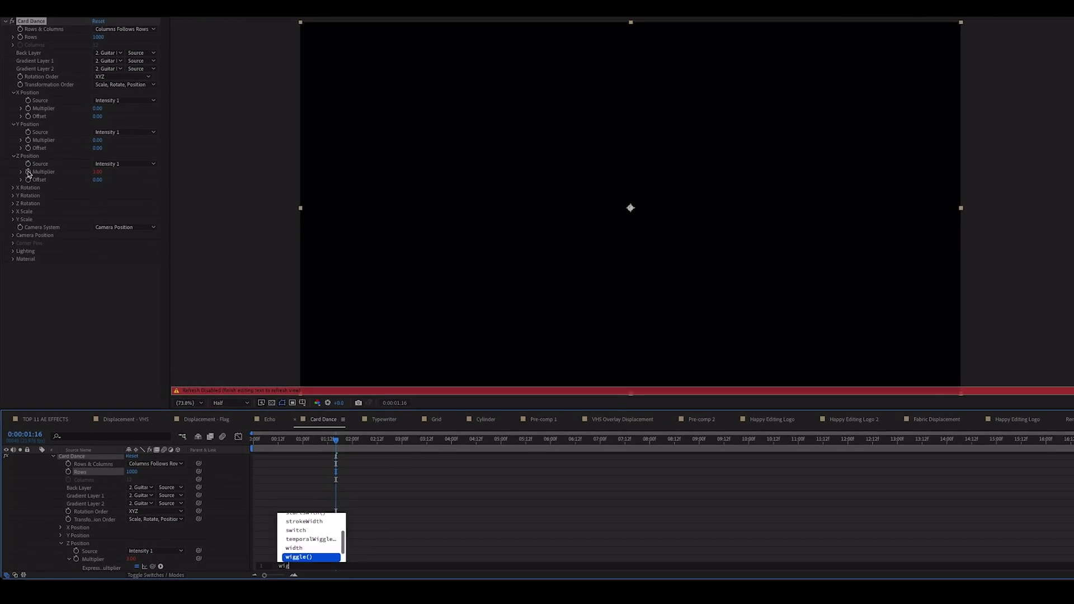
type("(")
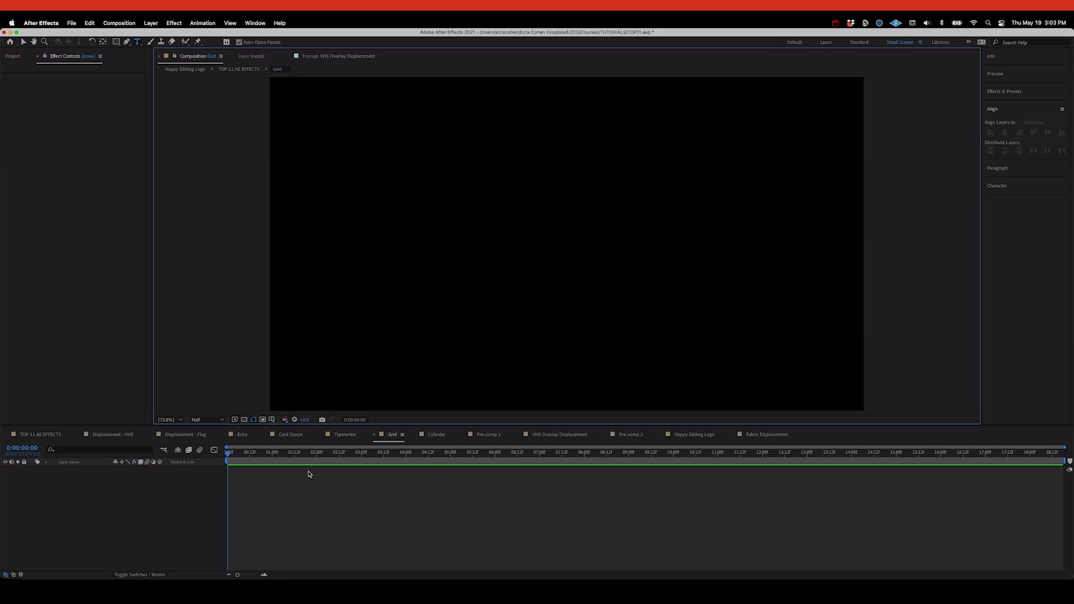
Step: Create a new 5000 × 5000 px white solid layer
left_click(159, 25)
left_click(252, 38)
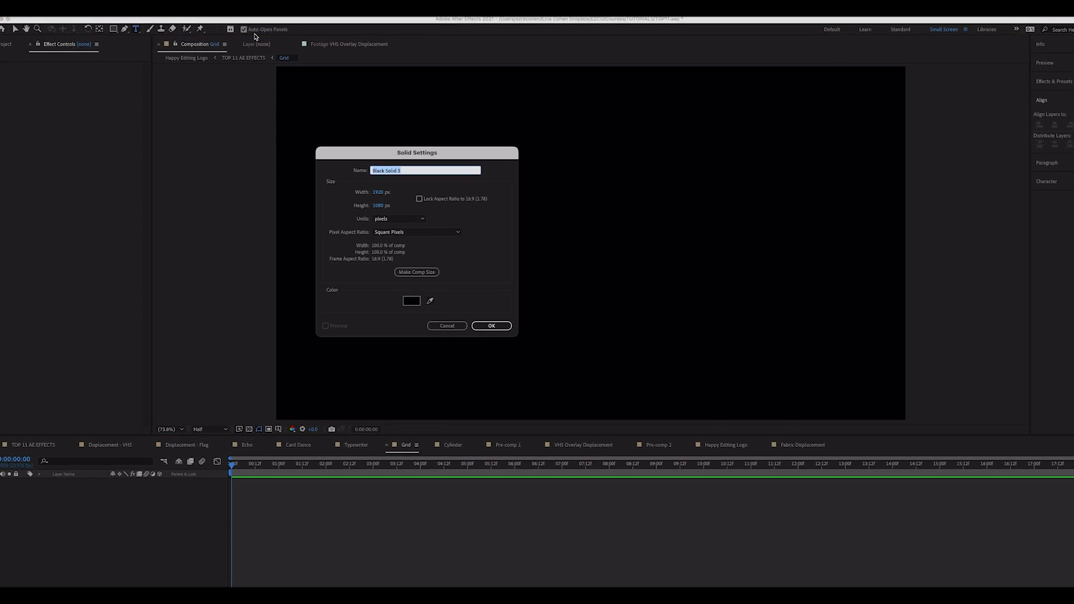
left_click(402, 187)
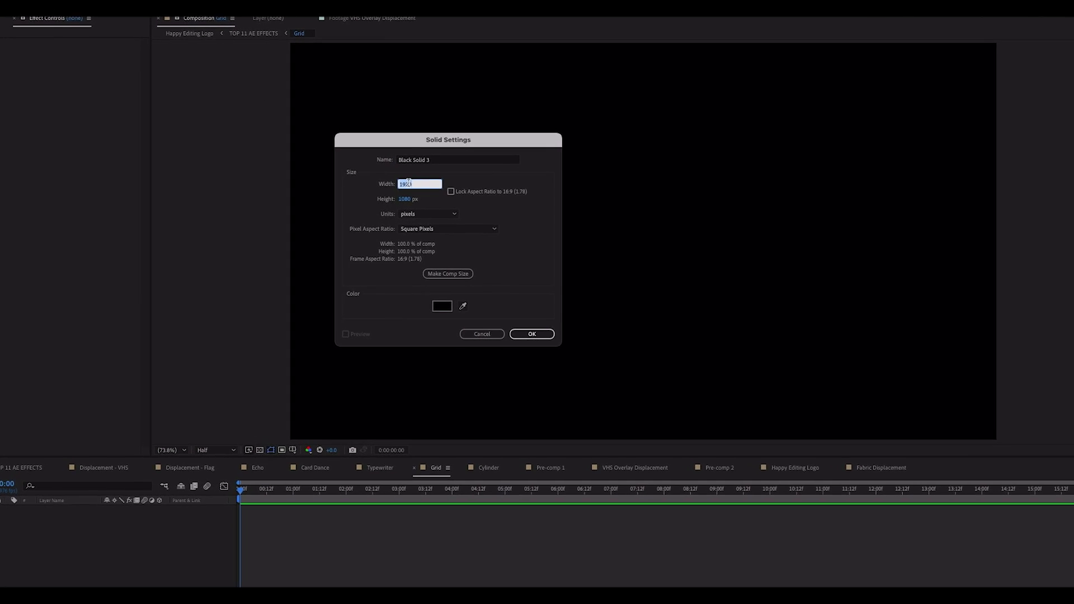
type("5000")
key("Tab")
type("5000")
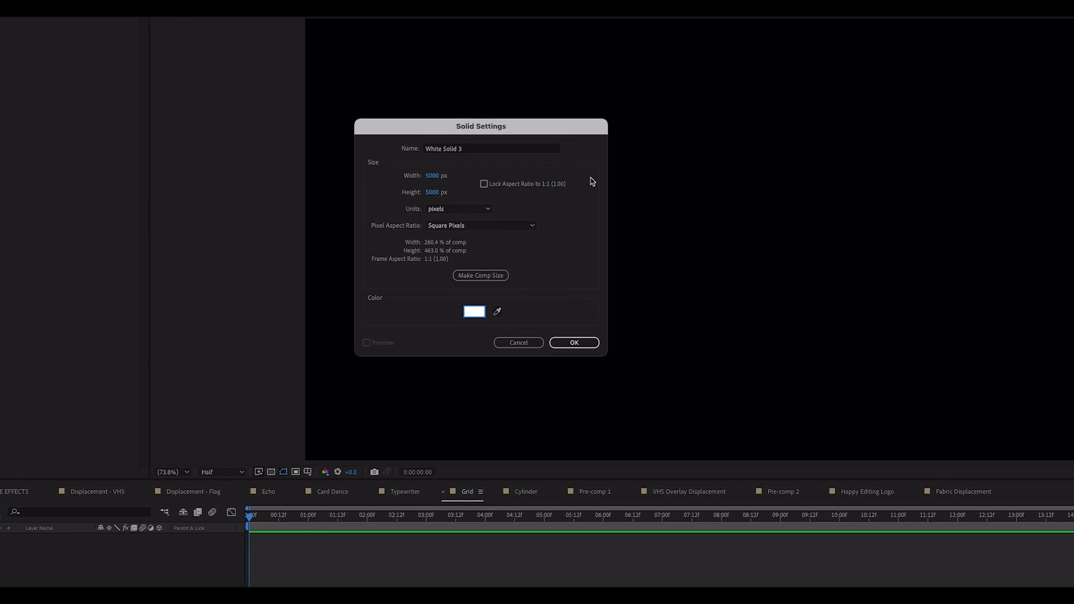
left_click(574, 342)
Step: Apply Grid to the solid with Width Slider, width 109, border 13, and make it 3D
left_click(175, 23)
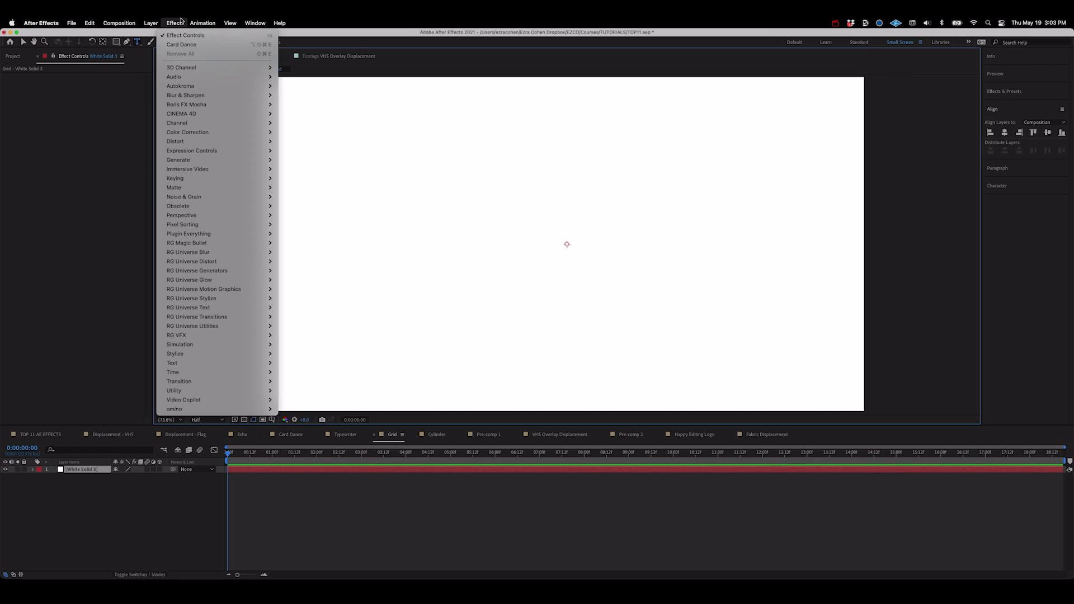
mouse_move(190, 160)
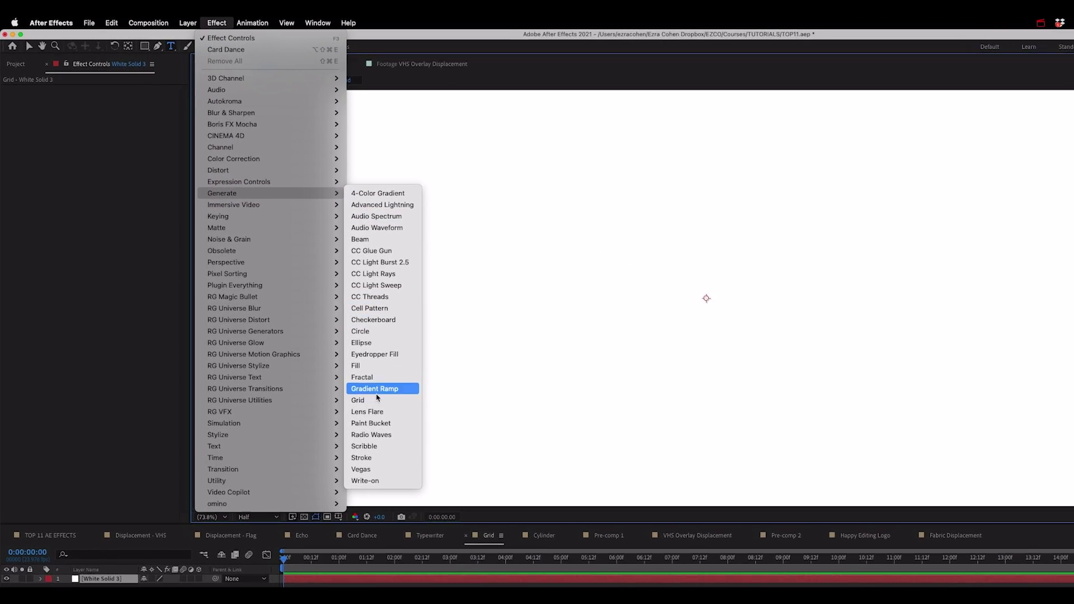
left_click(370, 400)
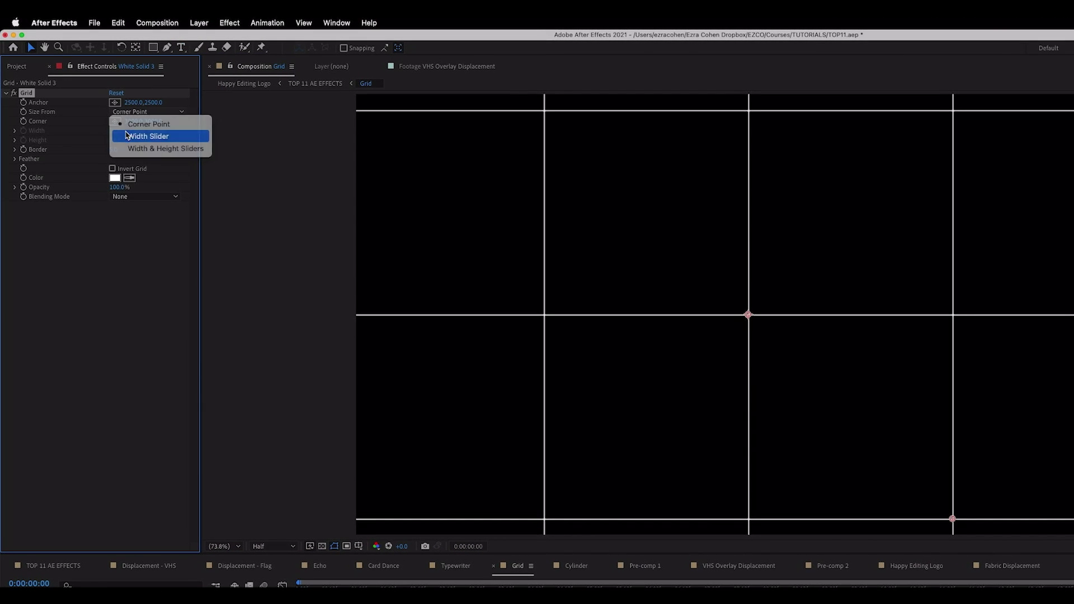
left_click(127, 136)
left_click_drag(122, 132, 158, 133)
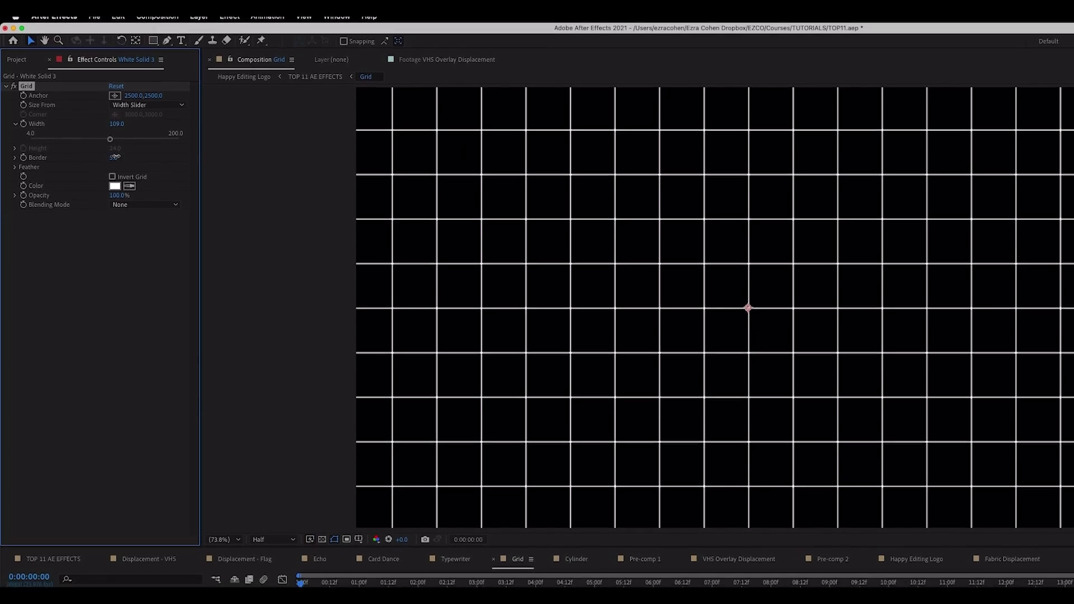
left_click_drag(114, 164, 126, 164)
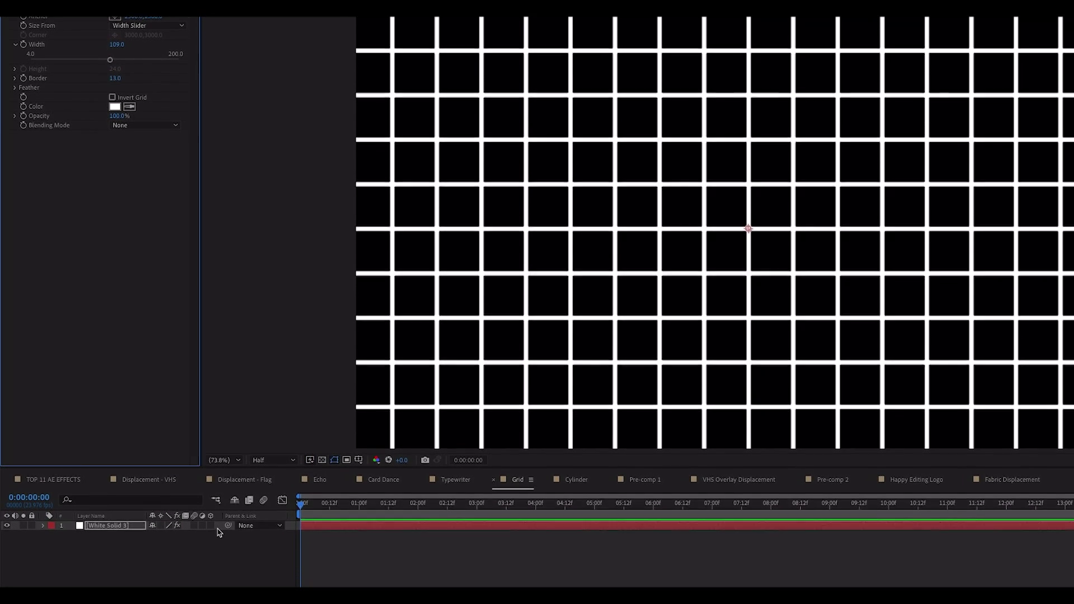
left_click(211, 549)
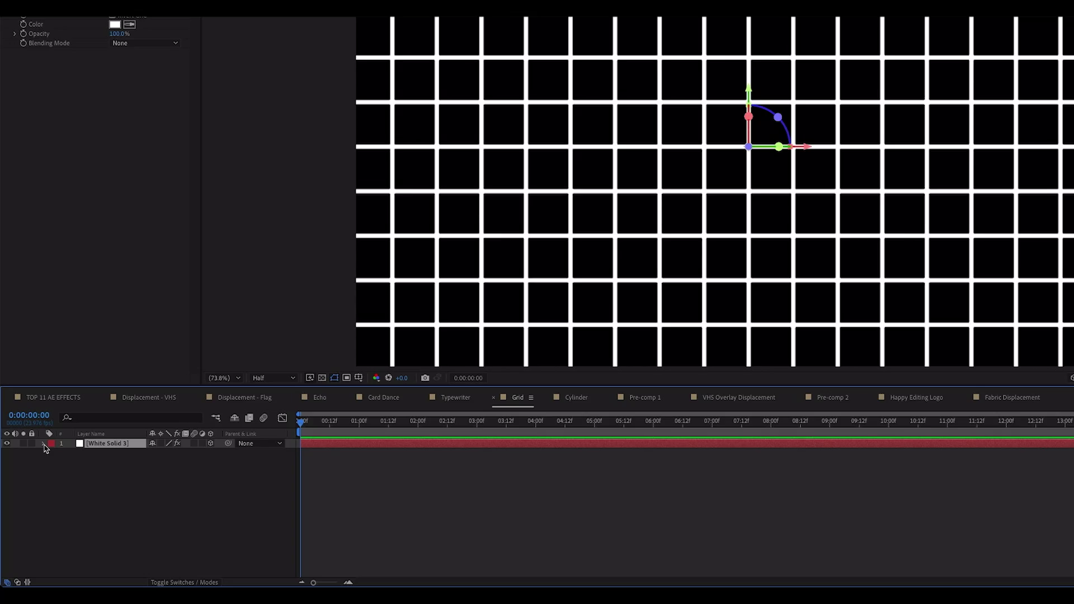
left_click(44, 445)
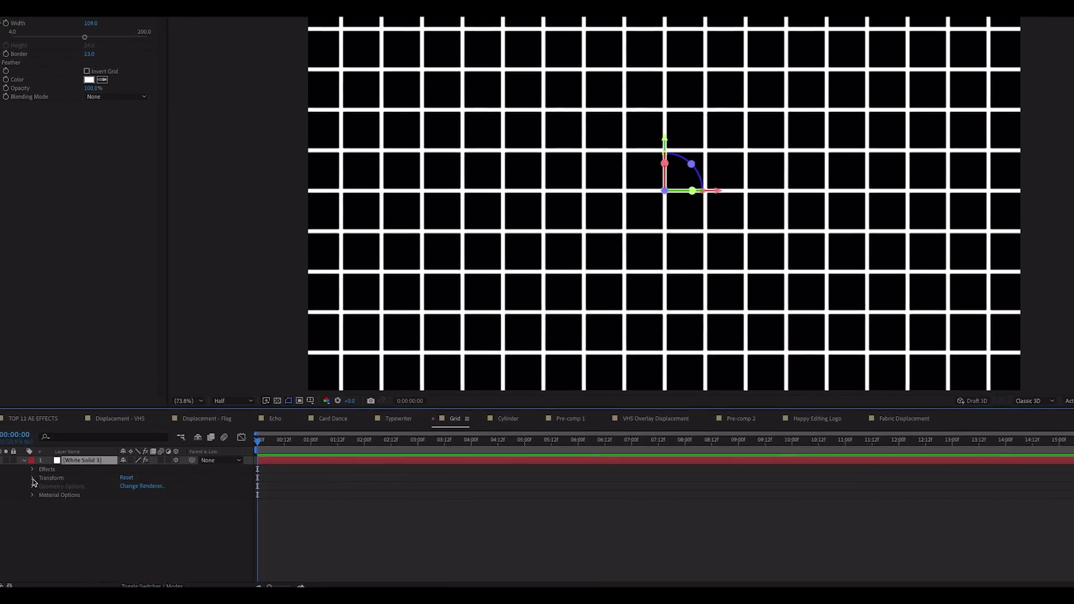
Step: Rotate the grid to X −90°, lower it, widen it to 232, and animate Position Z to −190
left_click(53, 464)
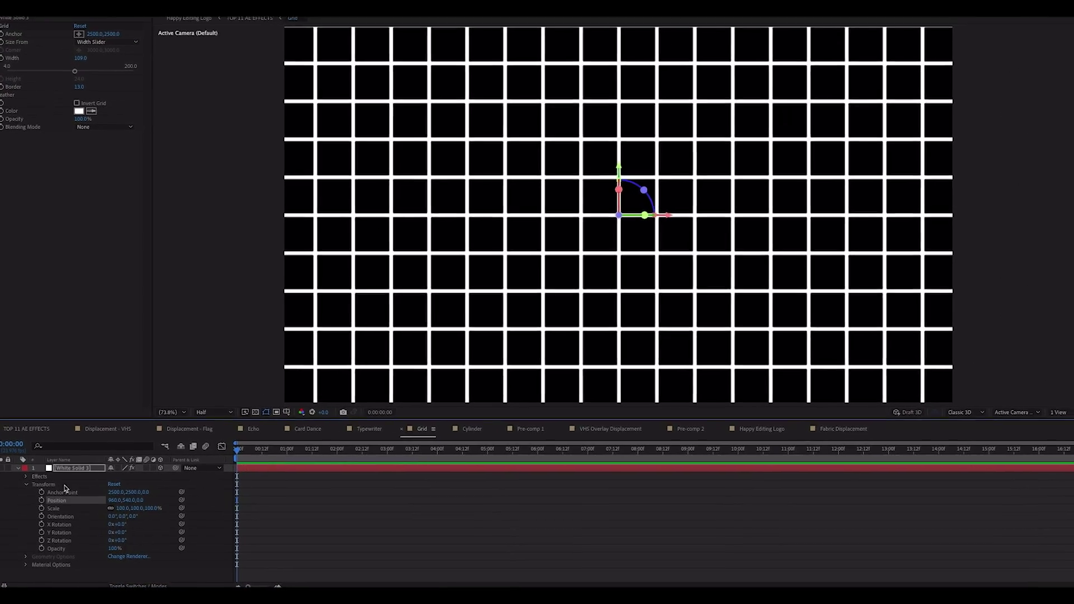
left_click_drag(116, 524, 124, 522)
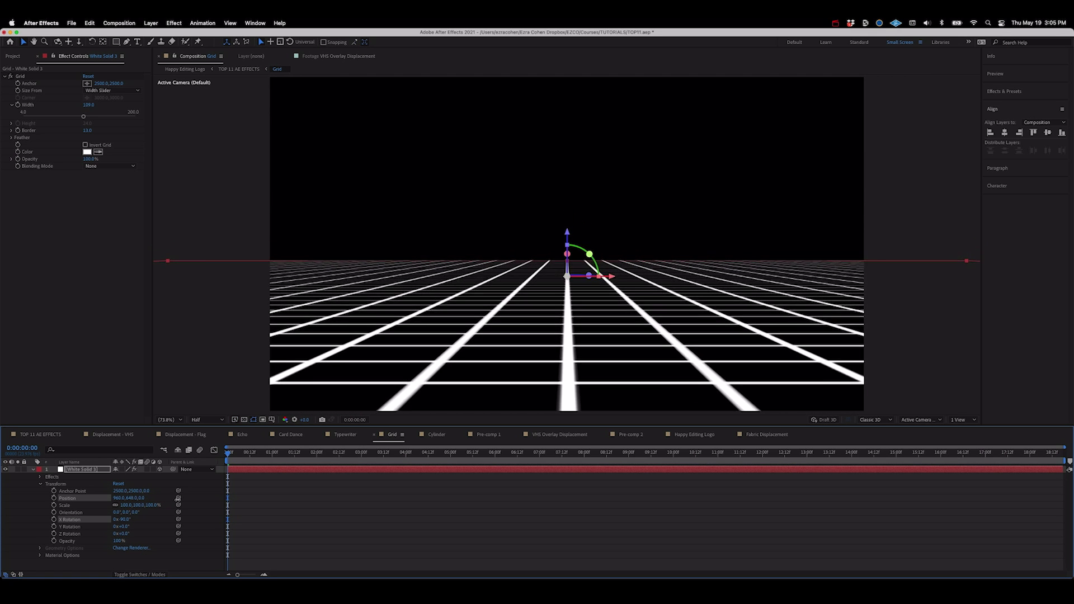
left_click_drag(198, 500, 205, 500)
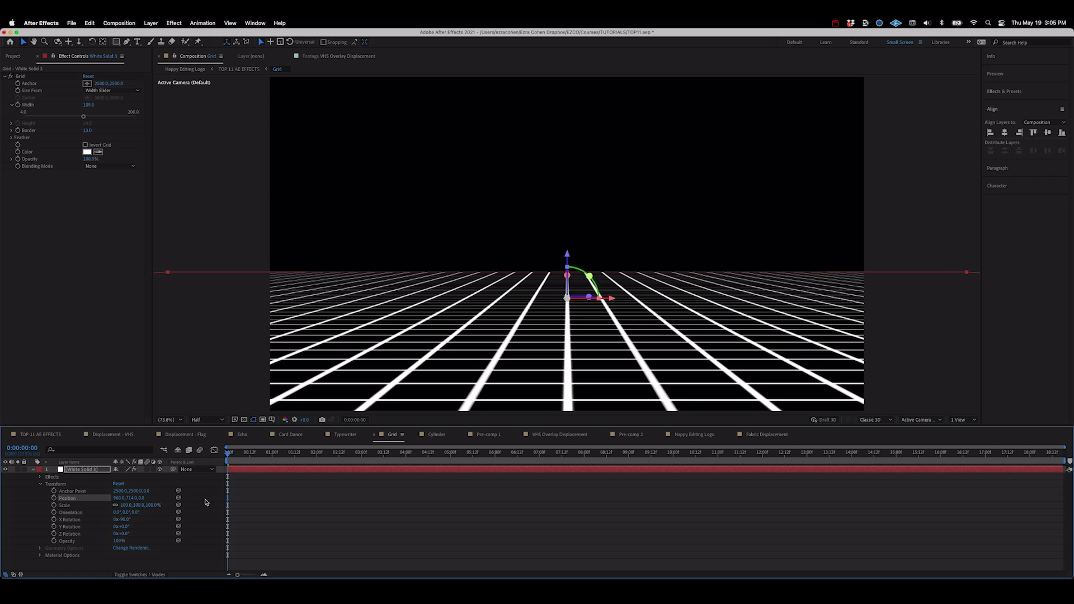
left_click_drag(88, 105, 112, 105)
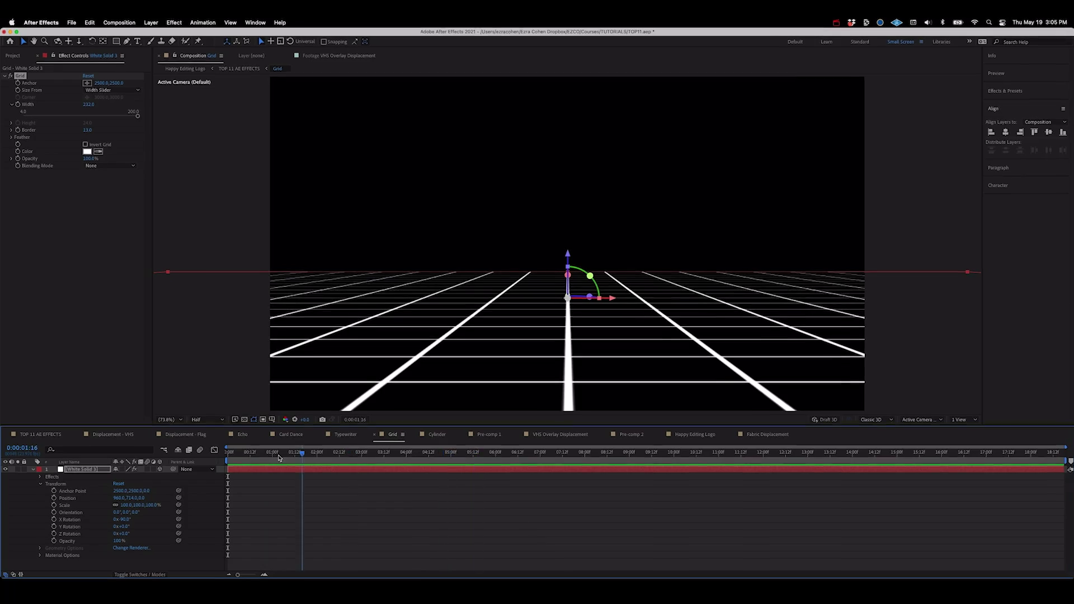
left_click(306, 453)
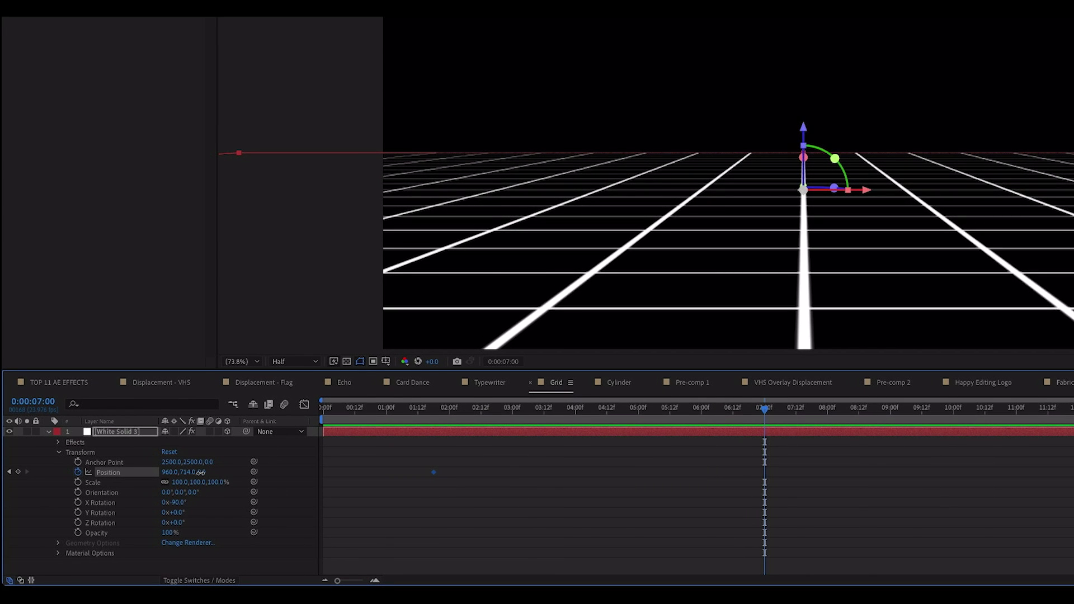
left_click_drag(200, 472, 152, 472)
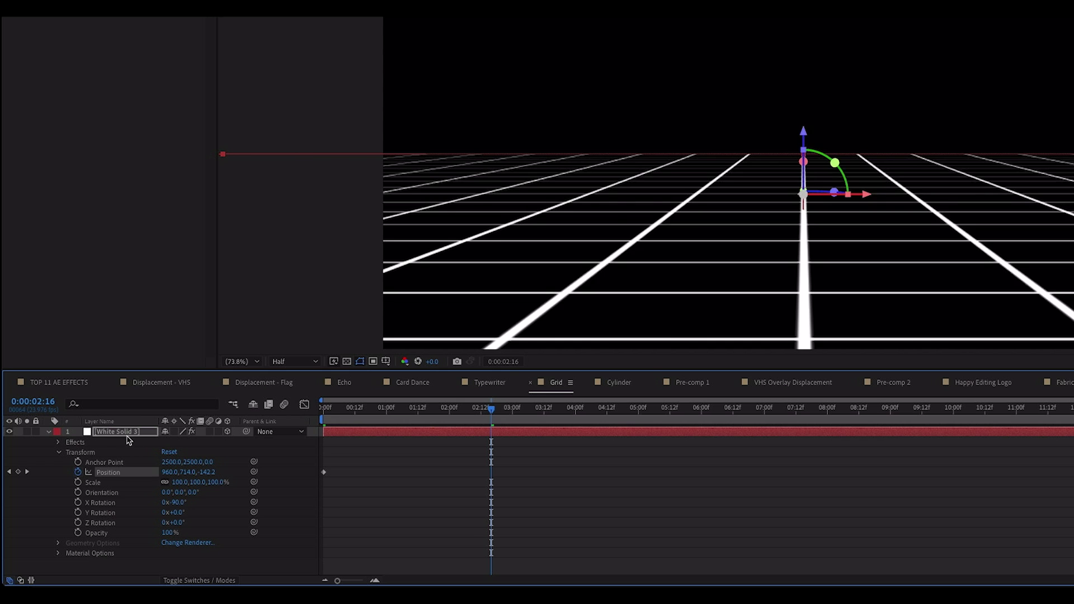
Step: Pre-compose the grid layer into its own composition
right_click(124, 437)
mouse_move(126, 439)
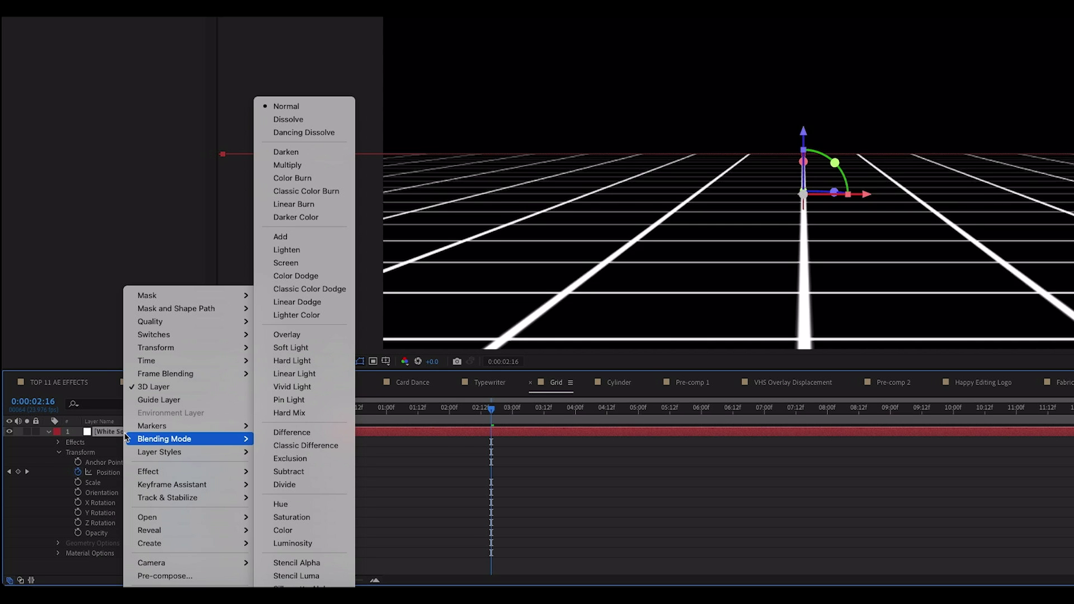
left_click(207, 575)
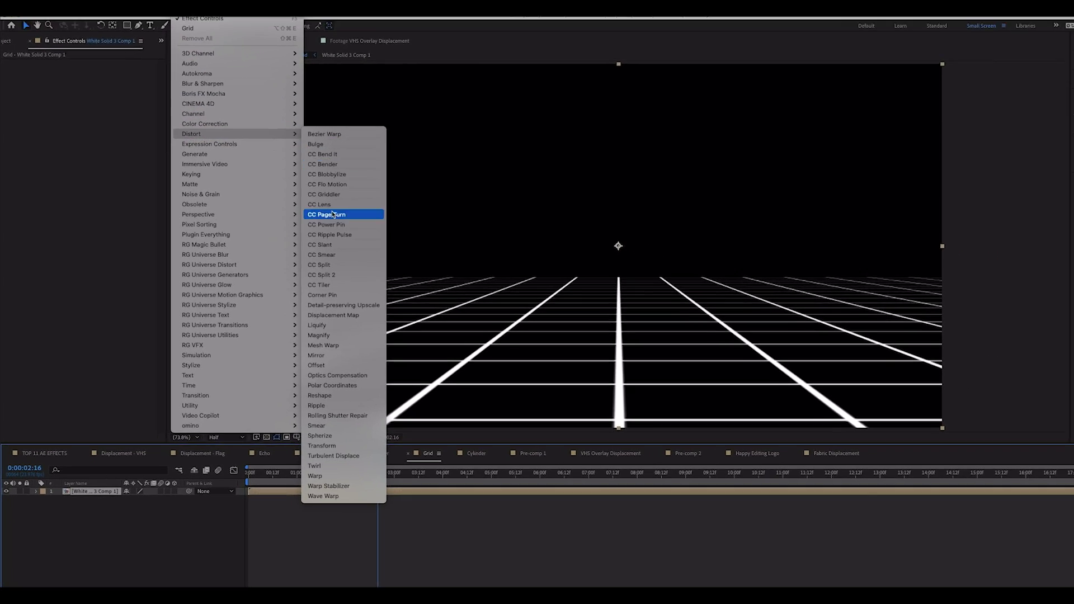
Step: Add Mirror at −90° to reflect the grid into floor and ceiling, then preview it
left_click(316, 355)
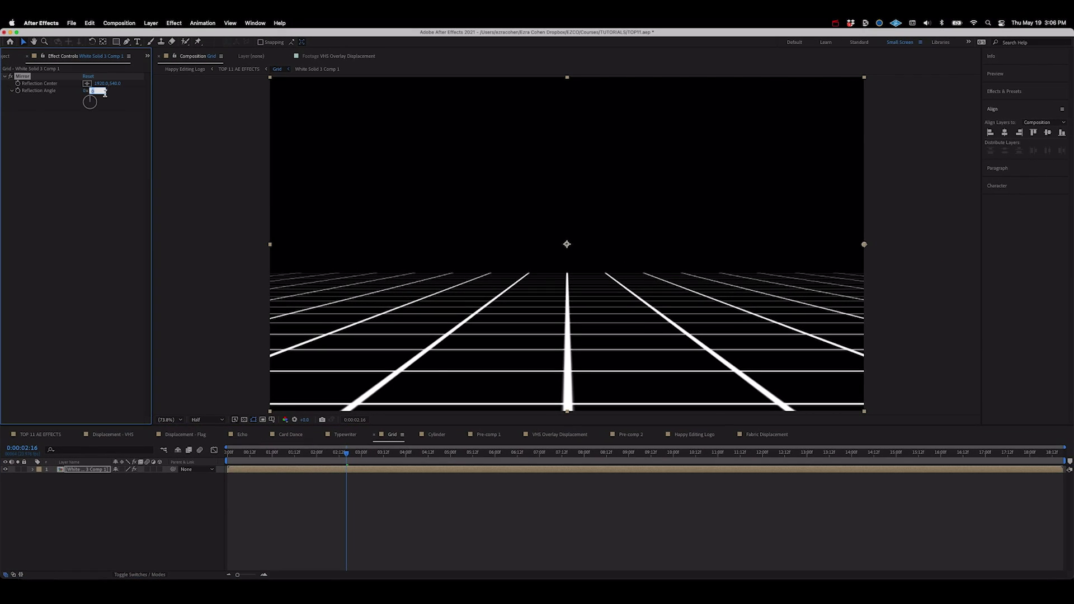
type("-90")
key("Return")
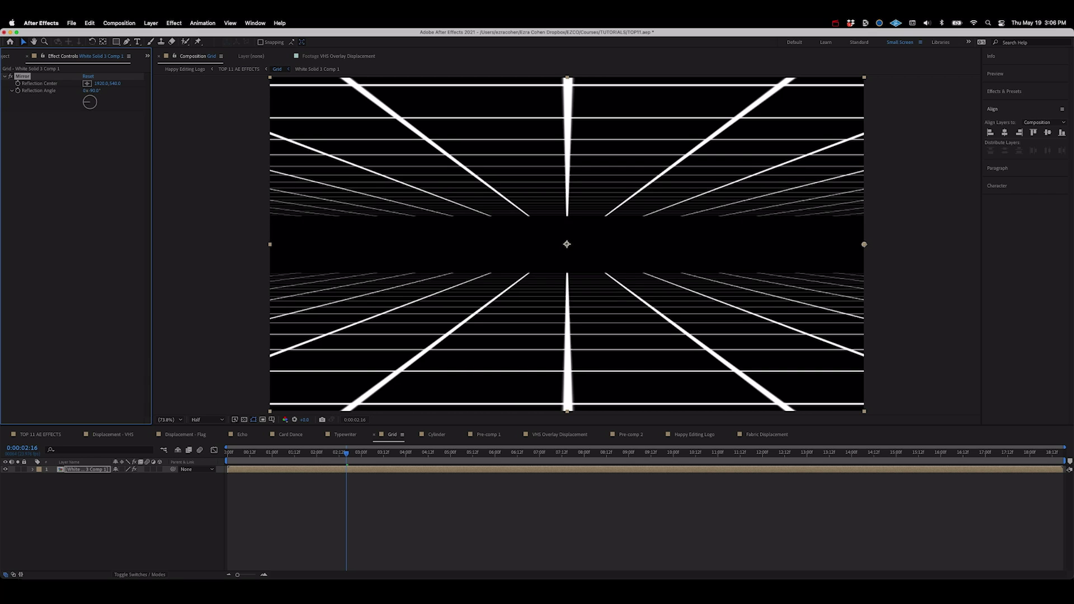
left_click(297, 541)
key("space")
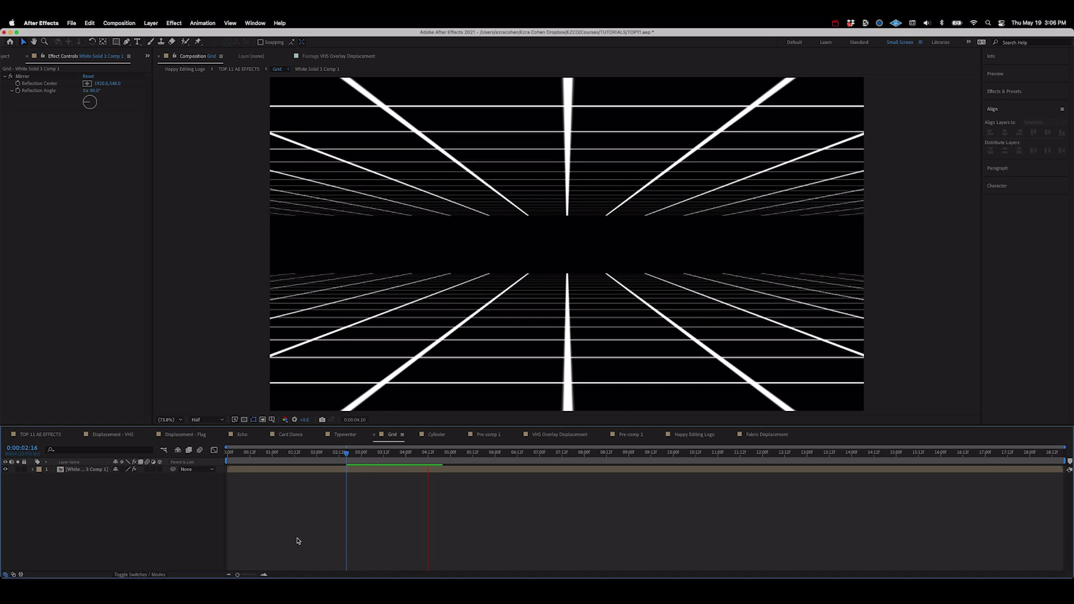
key("space")
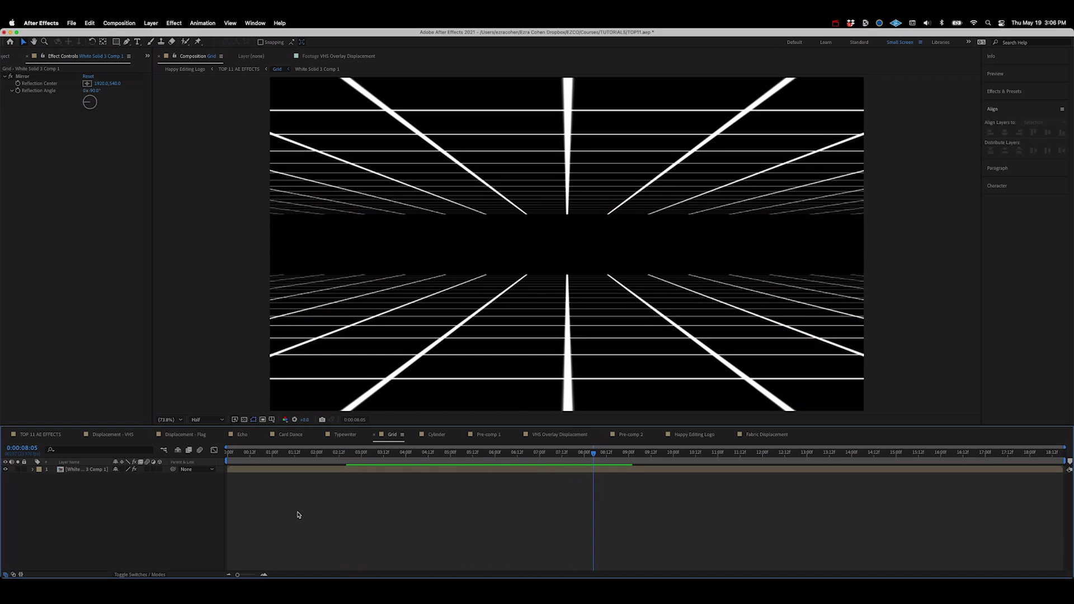
Step: Add an adjustment layer above the grid and apply Glow to it
left_click(152, 24)
mouse_move(154, 36)
left_click(278, 92)
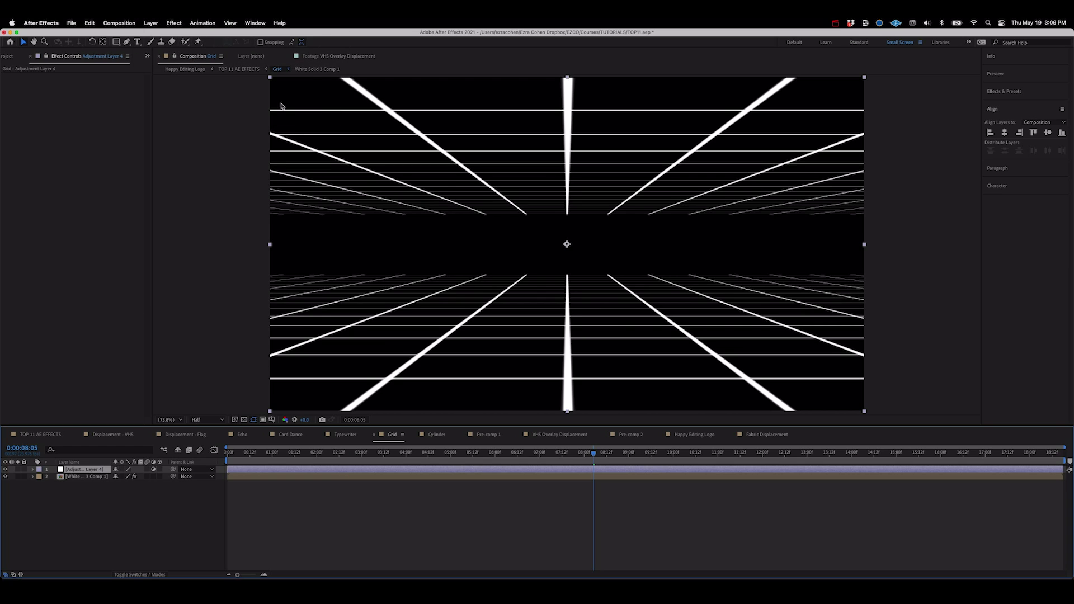
left_click(172, 23)
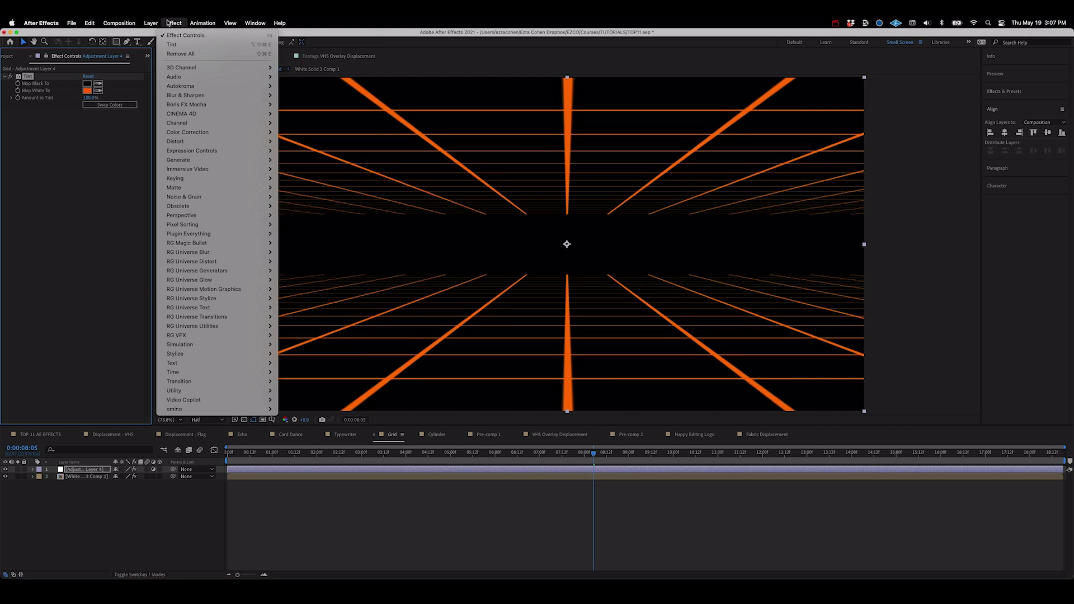
left_click(295, 399)
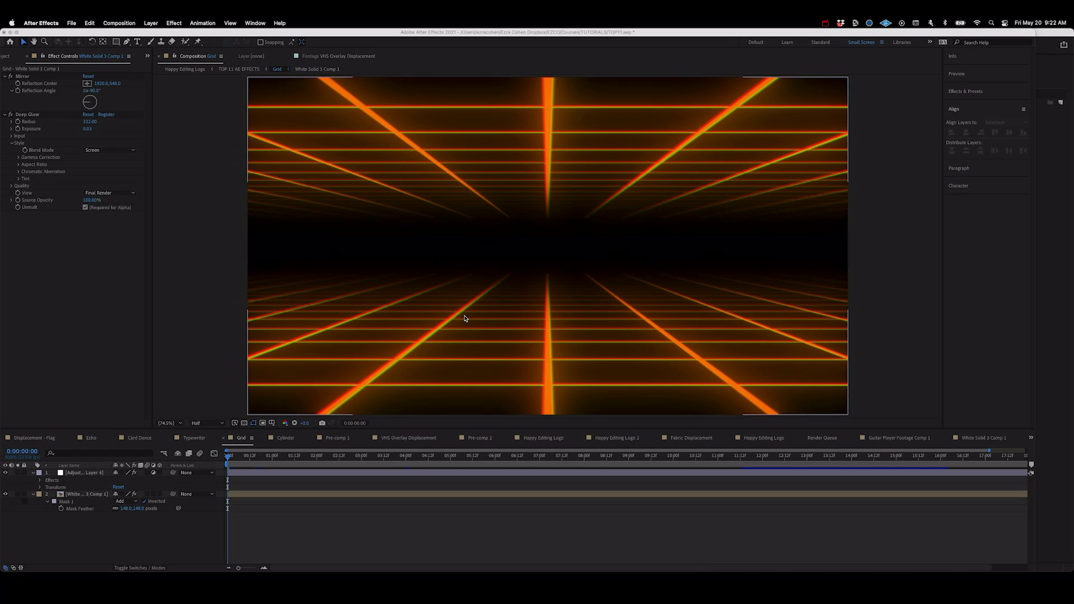
Step: Inside the grid precomp, apply Checkerboard and enlarge its Width to 136
double_click(104, 497)
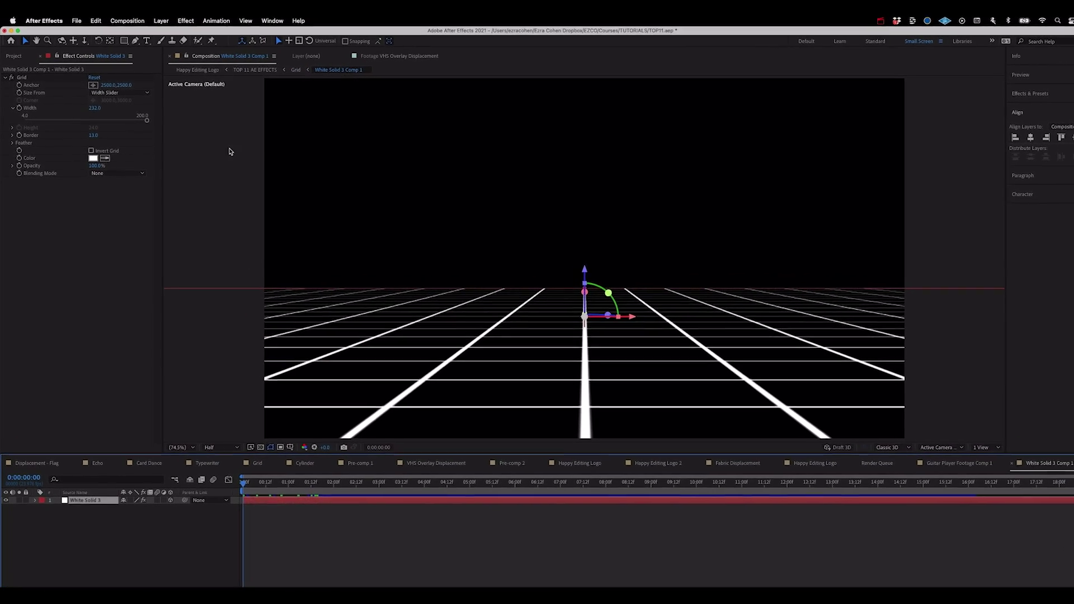
left_click(201, 20)
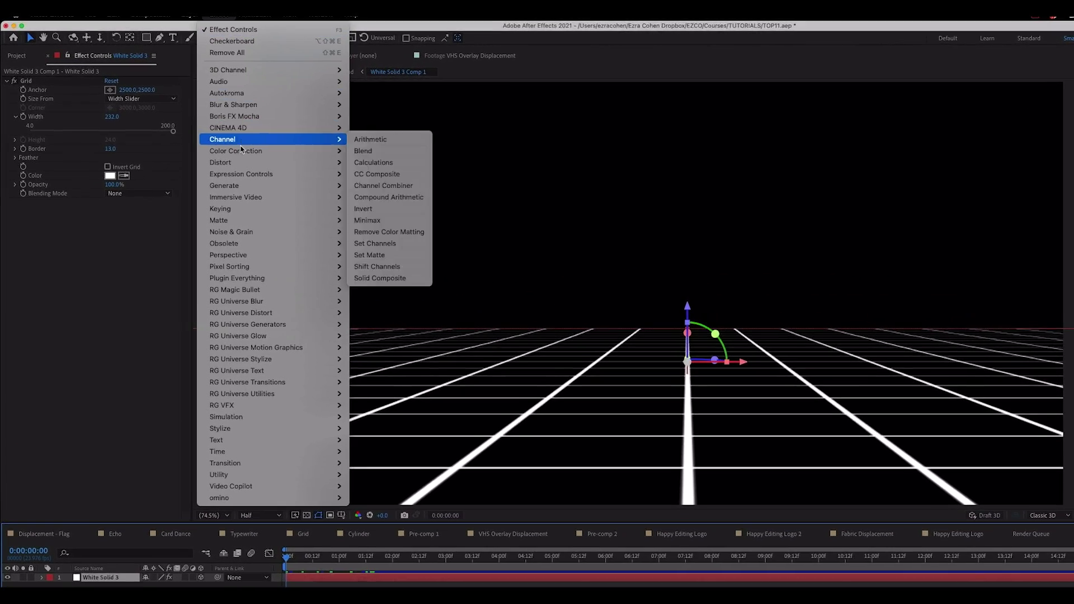
mouse_move(278, 192)
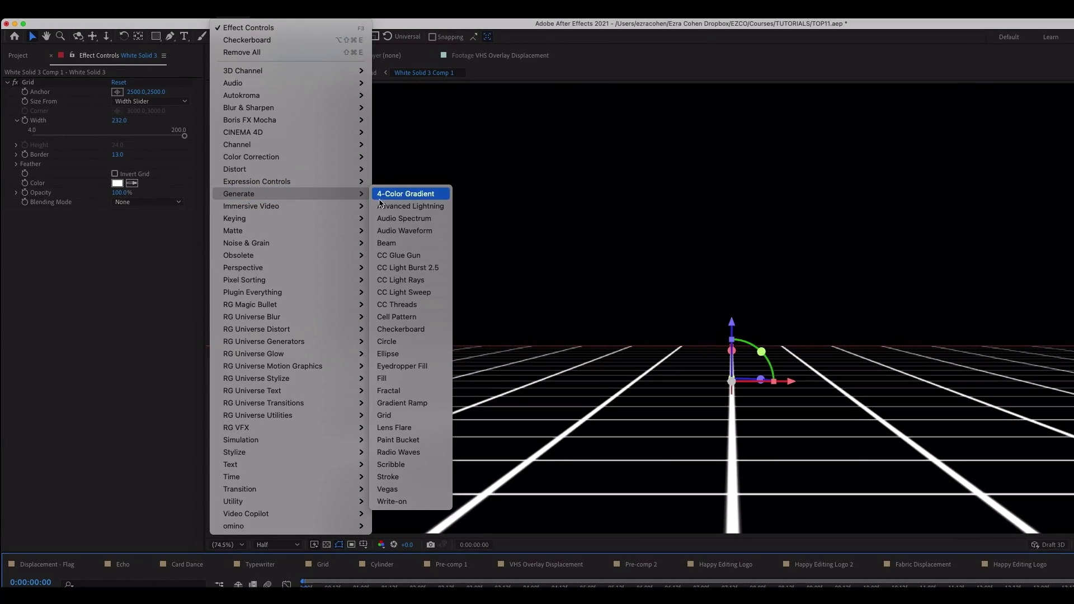
left_click(408, 331)
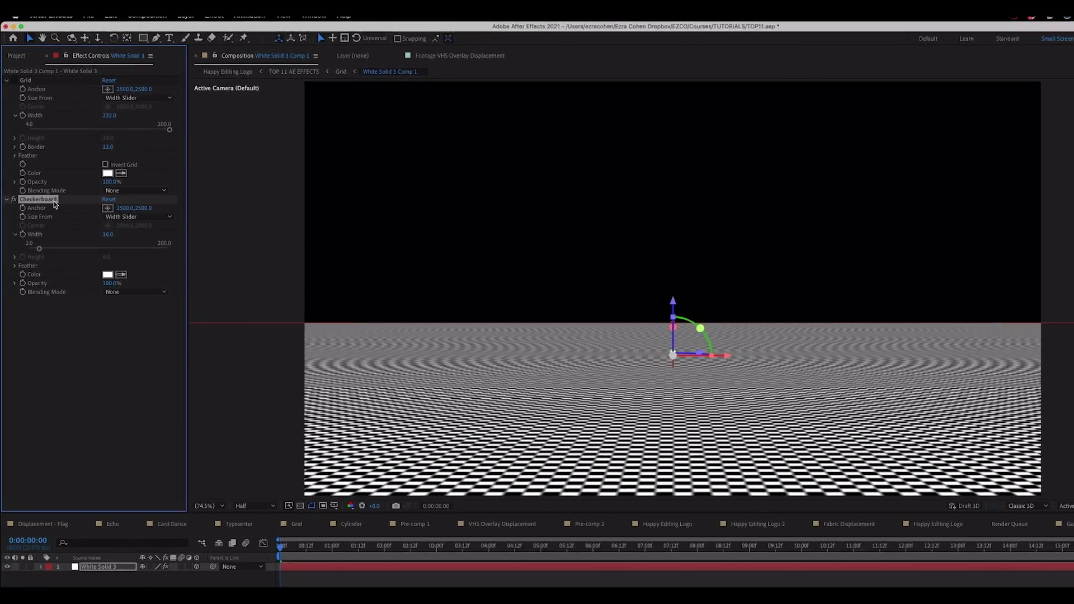
left_click_drag(39, 248, 124, 249)
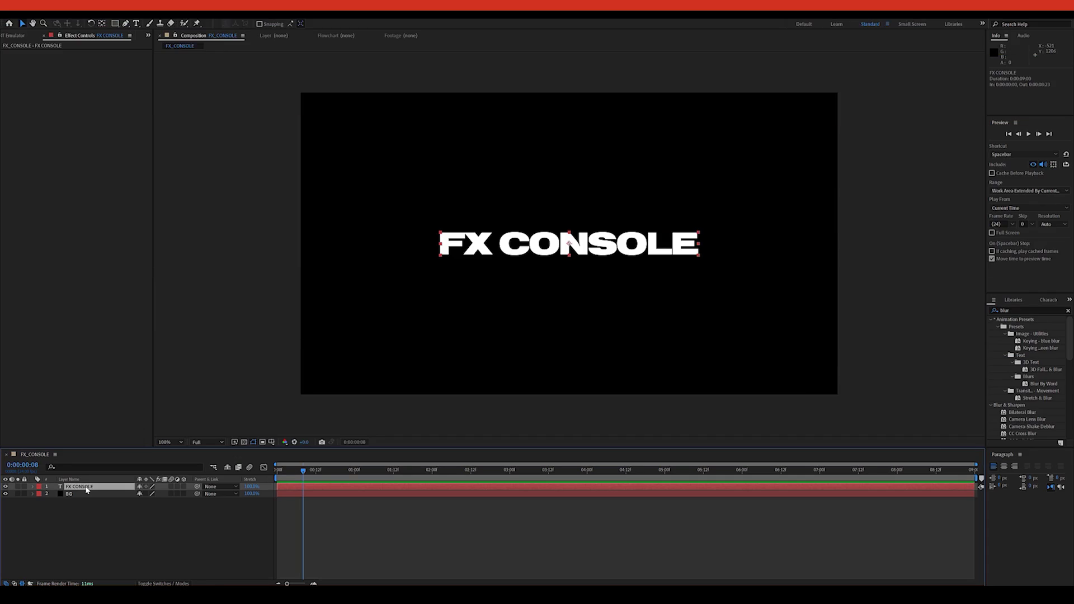
Step: Summon FX Console with Ctrl+Space and search for 'blur'
key("ctrl+space")
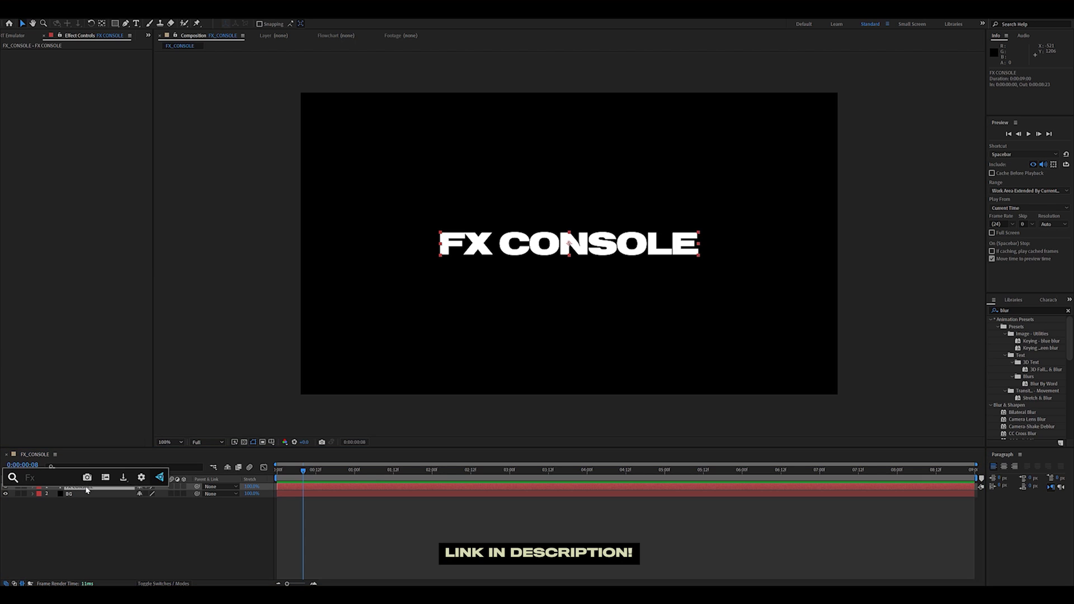
type("blur")
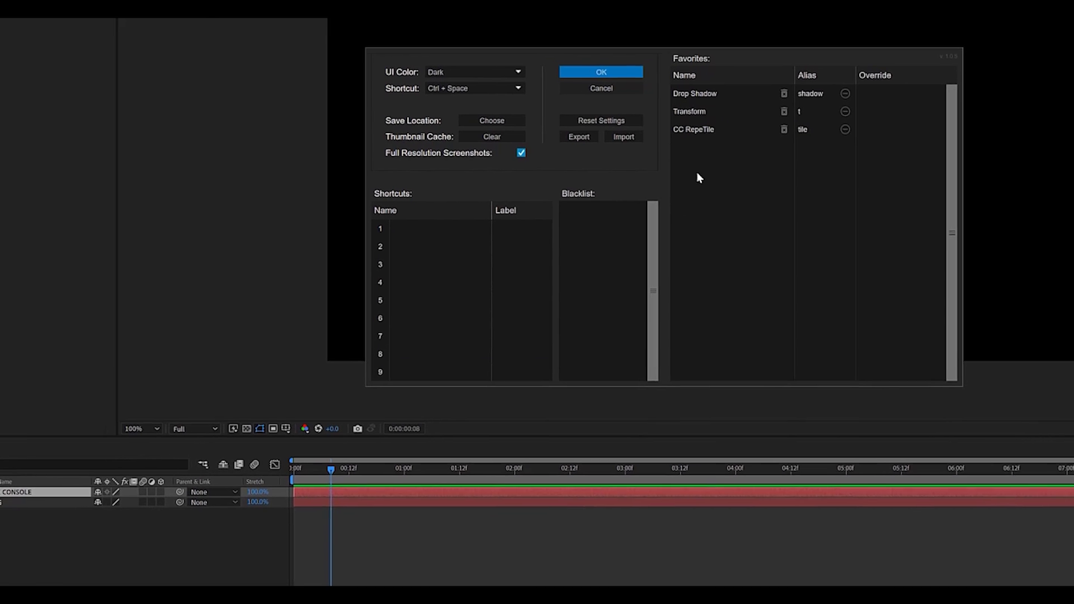
Step: Add Gaussian Blur as a new FX Console favourite by searching 'blu'
left_click(695, 149)
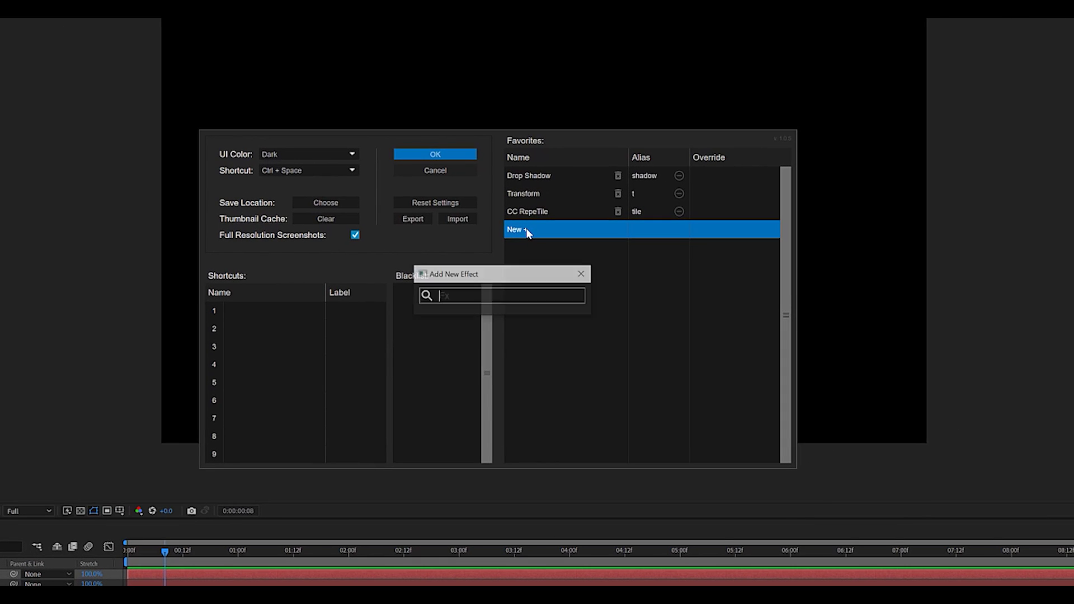
type("blur")
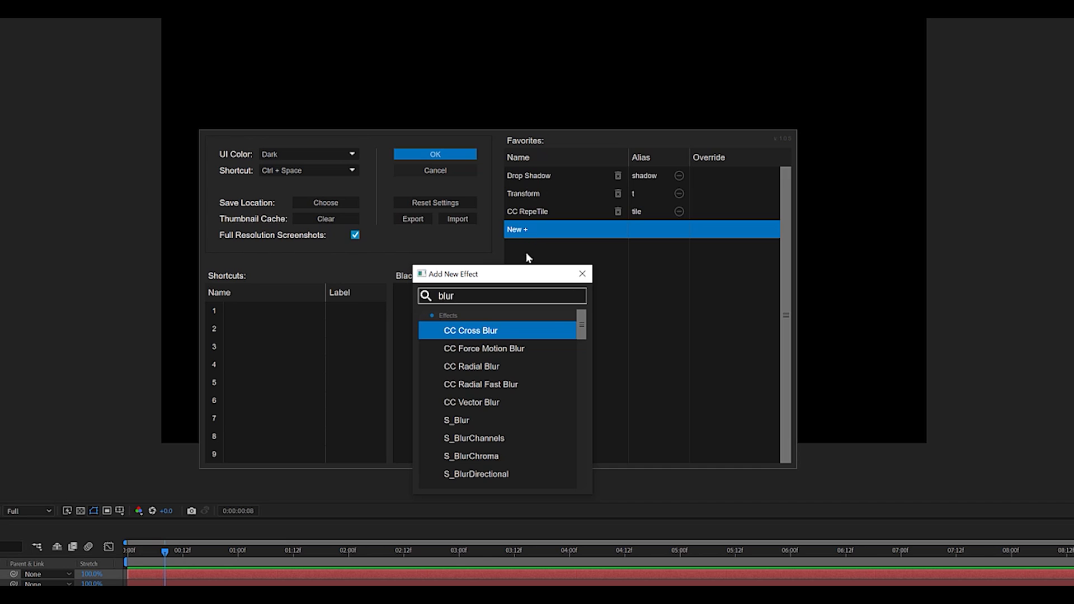
left_click_drag(582, 350, 588, 421)
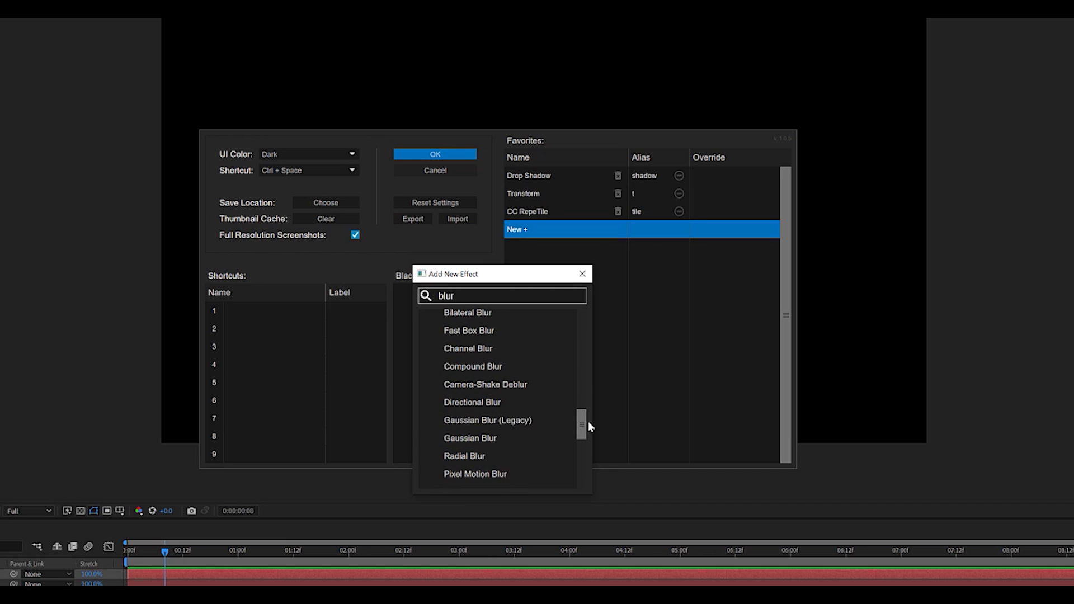
left_click(542, 437)
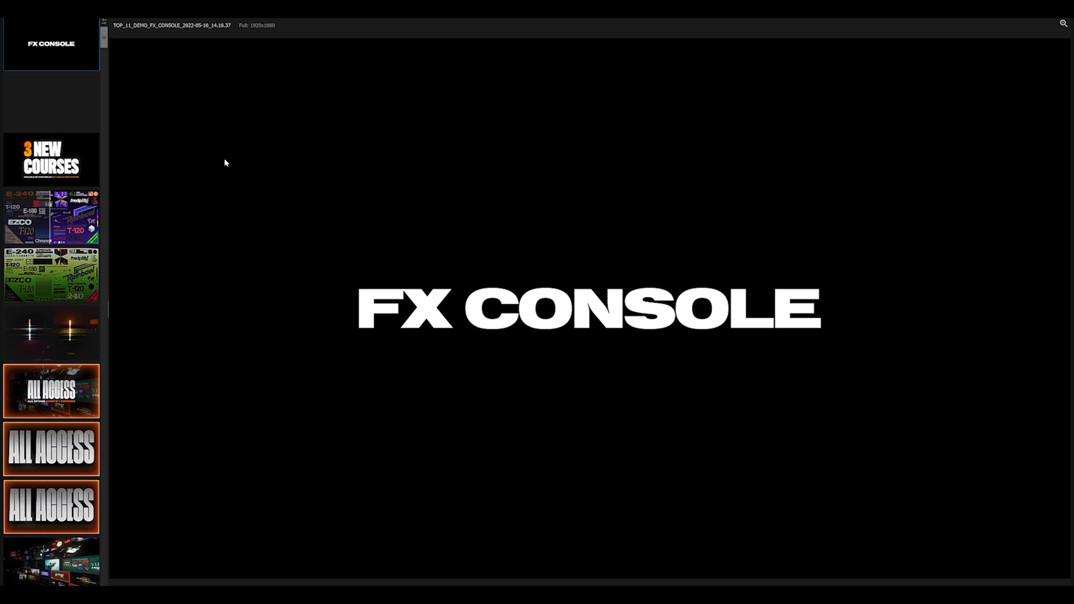
Step: Scroll through the FX Console gallery thumbnails and view another saved screenshot
scroll(66, 134, "down", 2)
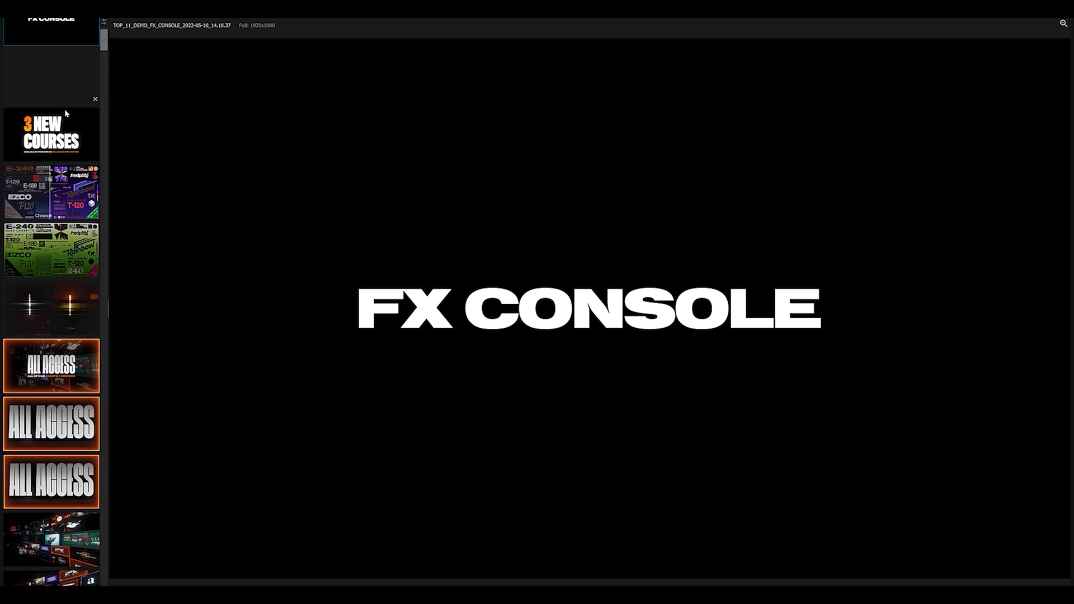
scroll(66, 147, "up", 2)
scroll(67, 147, "down", 1)
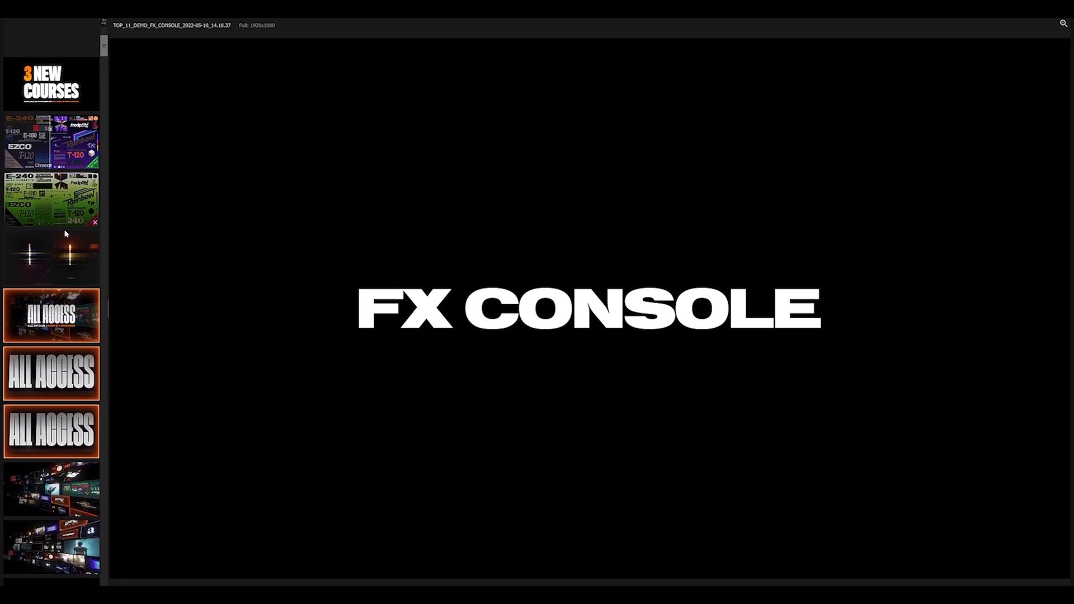
scroll(66, 303, "down", 1)
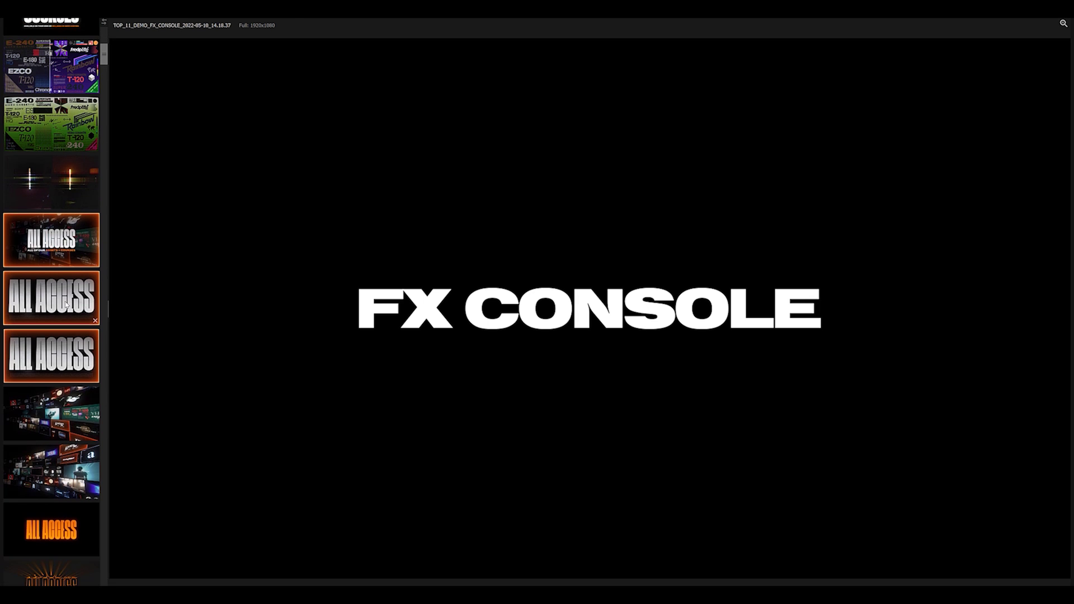
left_click(50, 488)
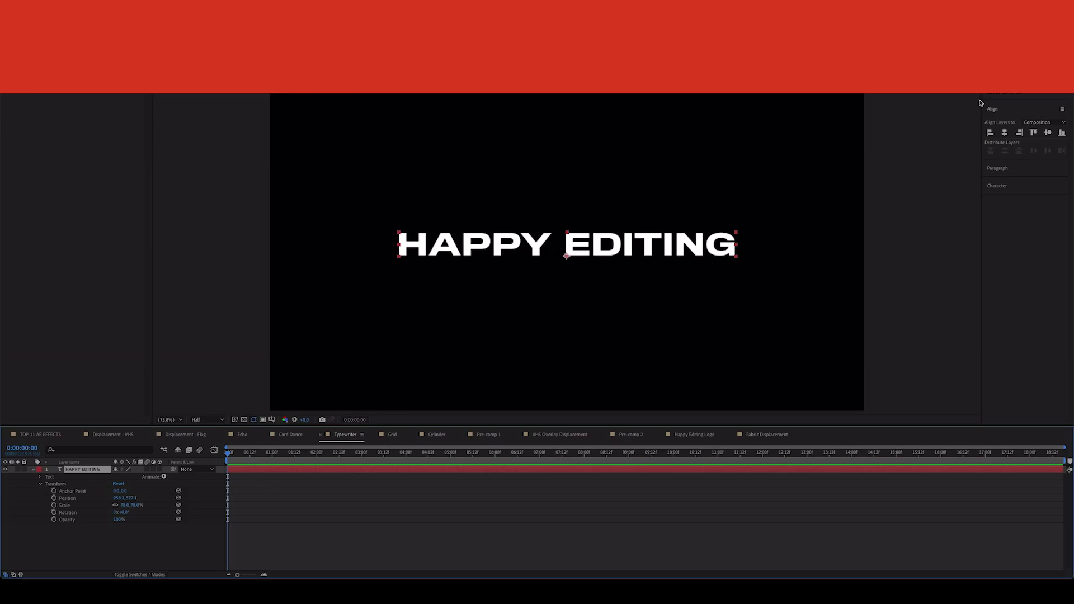
Step: Apply the Typewriter preset to the HAPPY EDITING text and preview it
left_click(1002, 105)
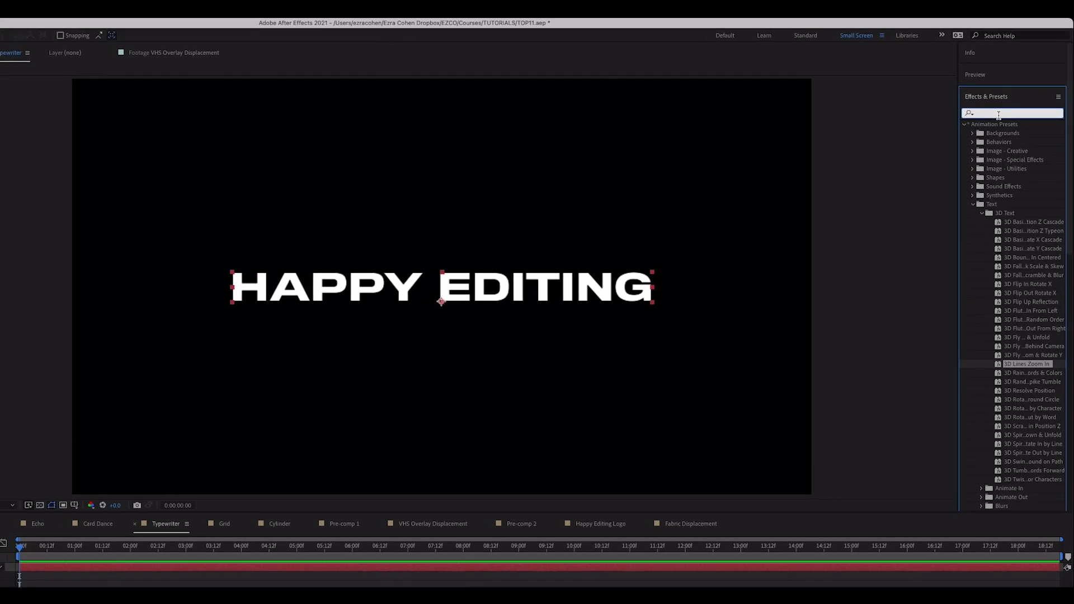
type("typewriter")
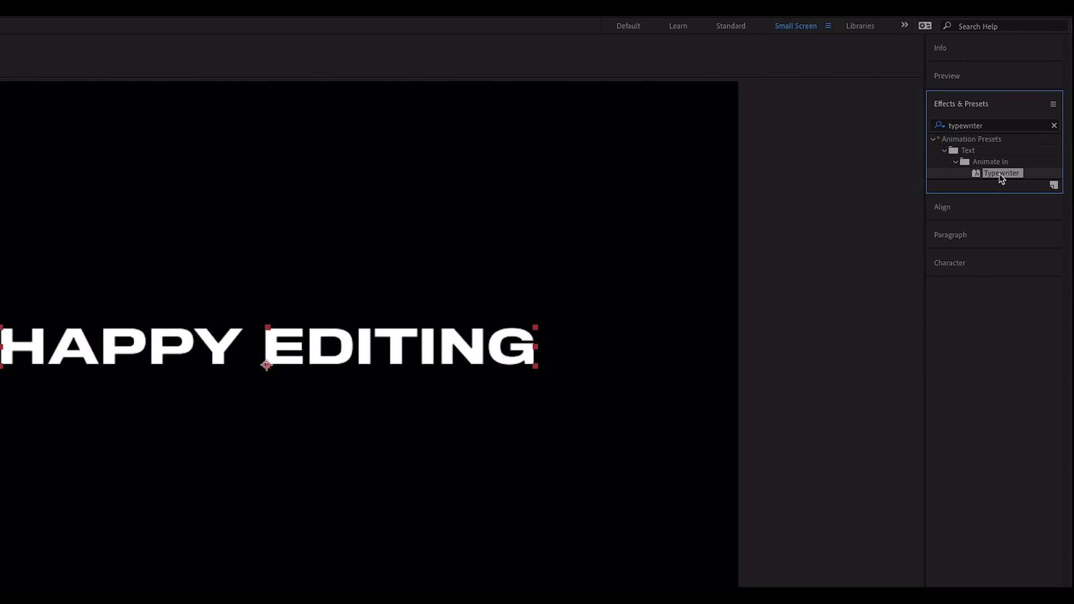
left_click_drag(332, 337, 333, 343)
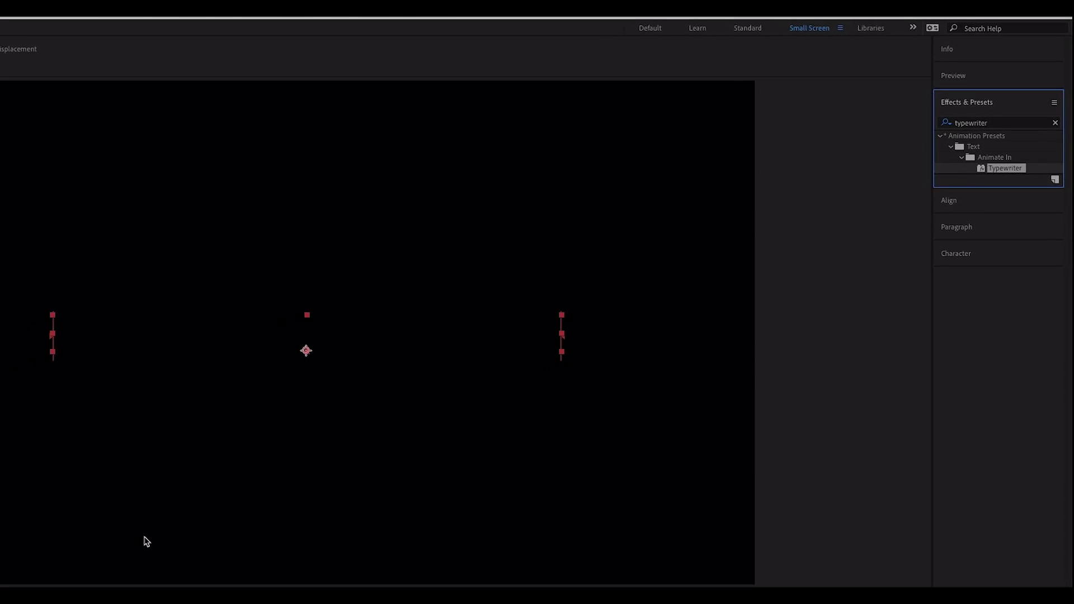
key("space")
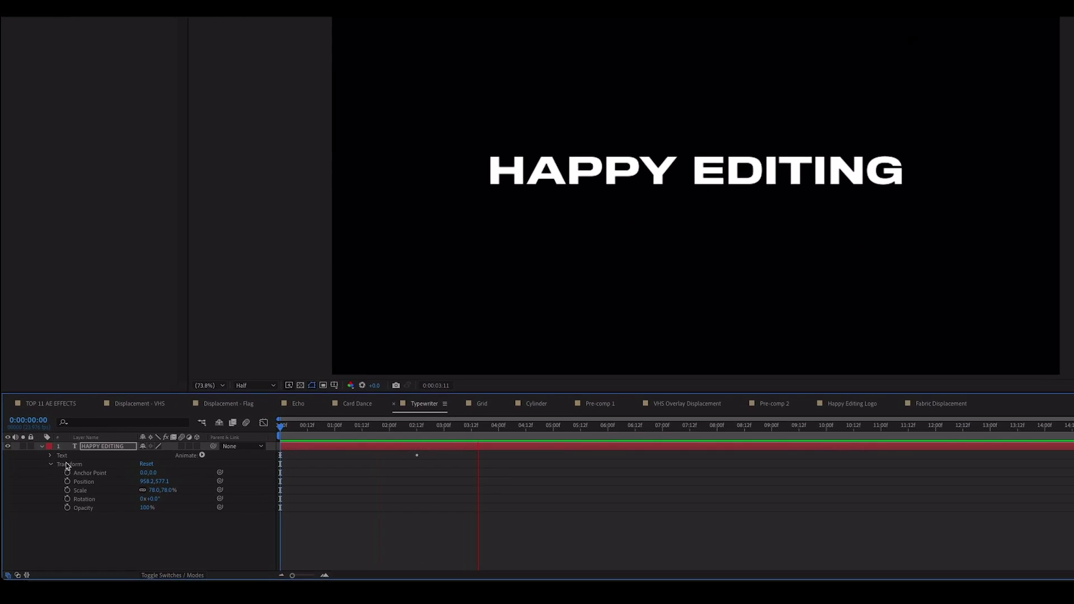
Step: Enable Randomize Order in the advanced range selector and preview from the start
left_click(50, 456)
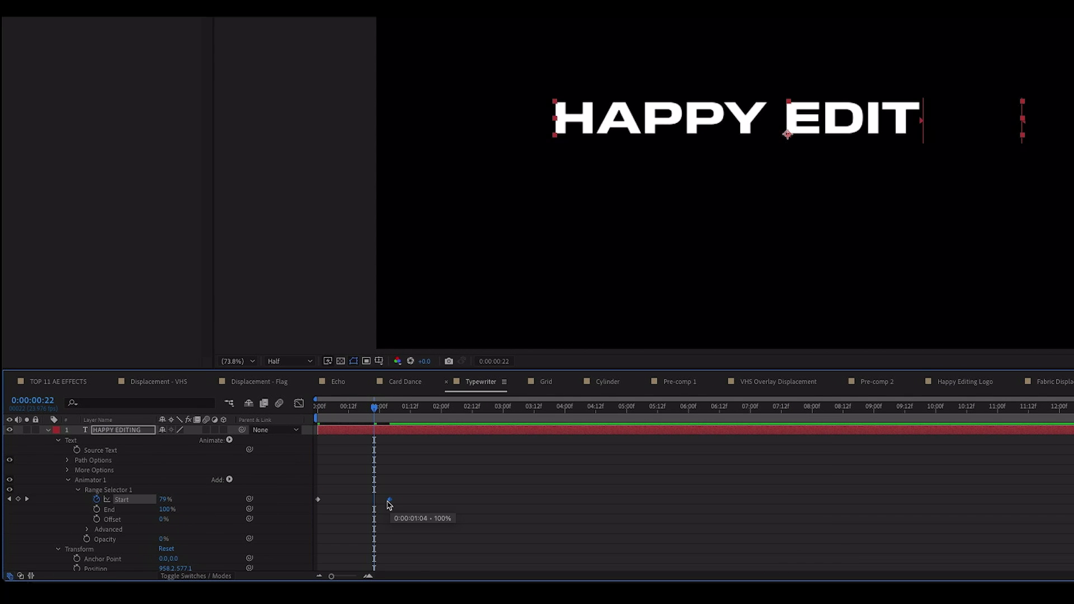
left_click(87, 529)
scroll(86, 517, "down", 3)
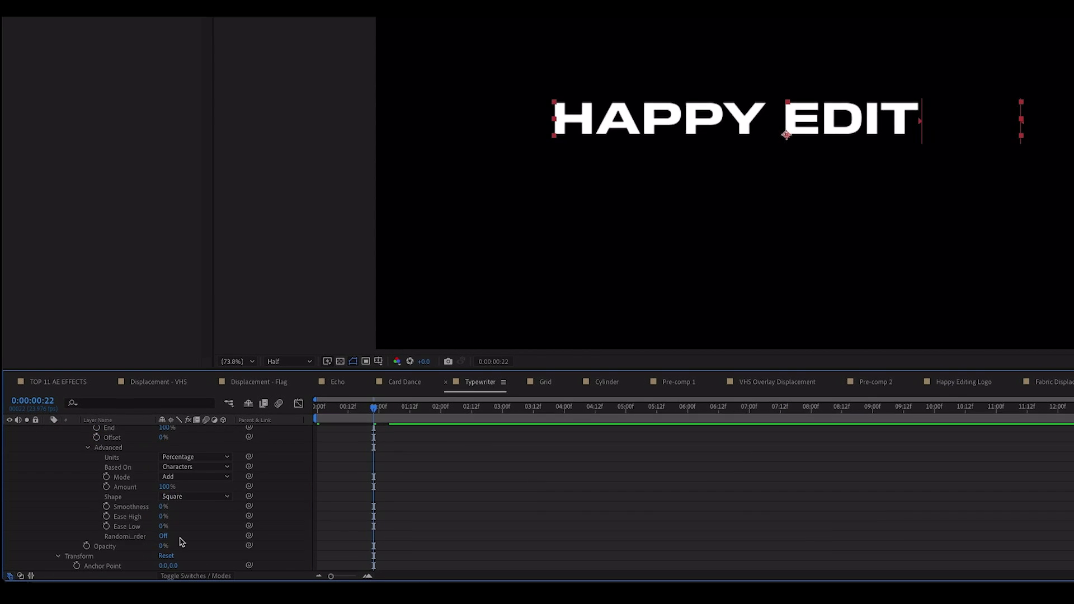
left_click(164, 533)
key("Home")
key("space")
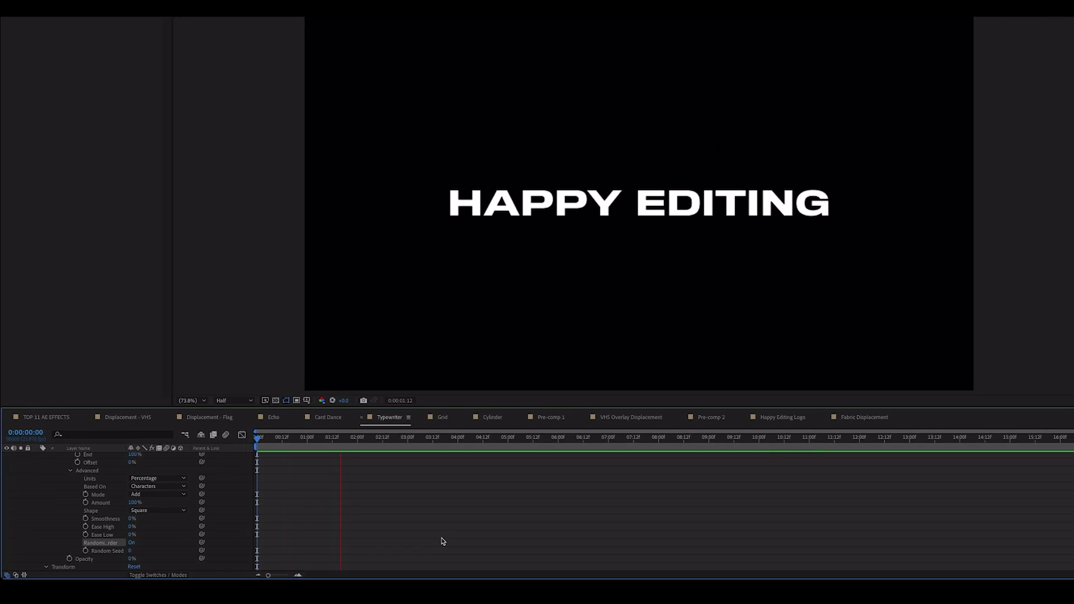
key("space")
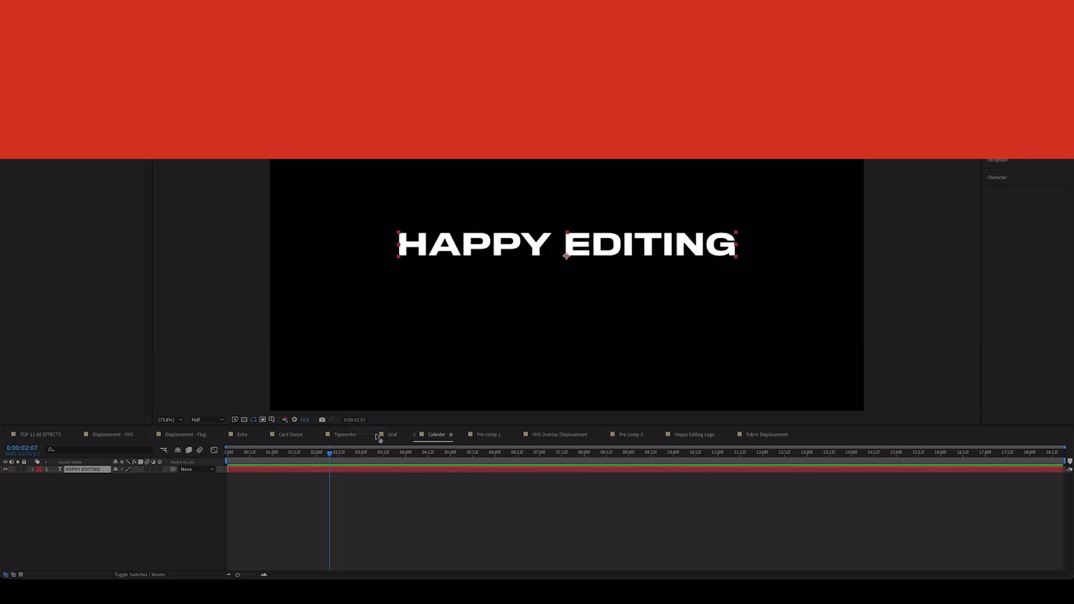
Step: Apply CC Cylinder, tilt its X/Y/Z rotation, lower Light Height, and paste a second HAPPY EDITING
left_click_drag(348, 480, 350, 477)
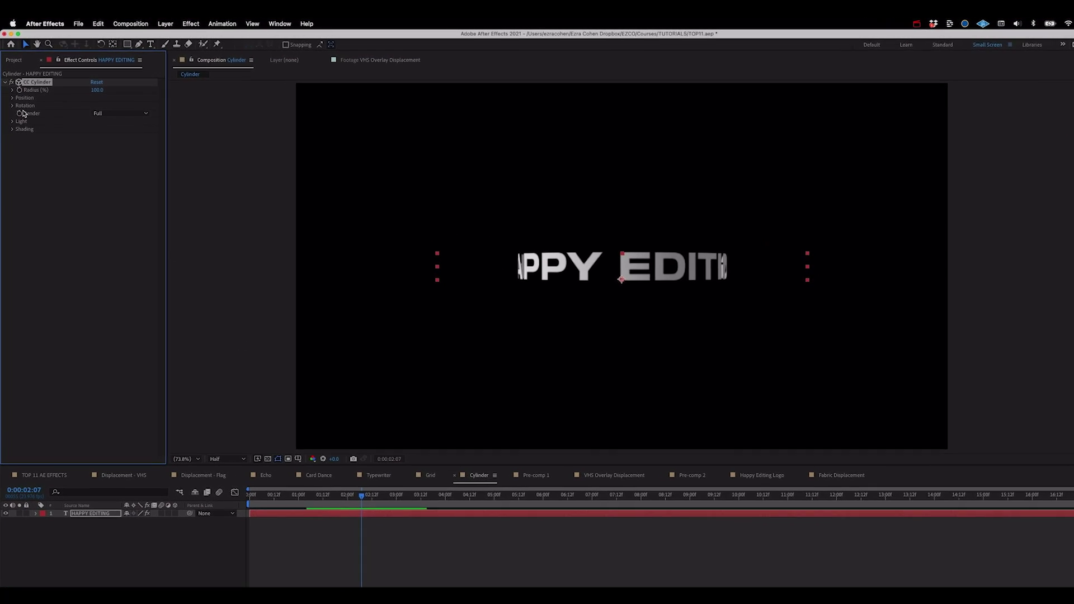
left_click(11, 98)
left_click_drag(114, 167, 111, 174)
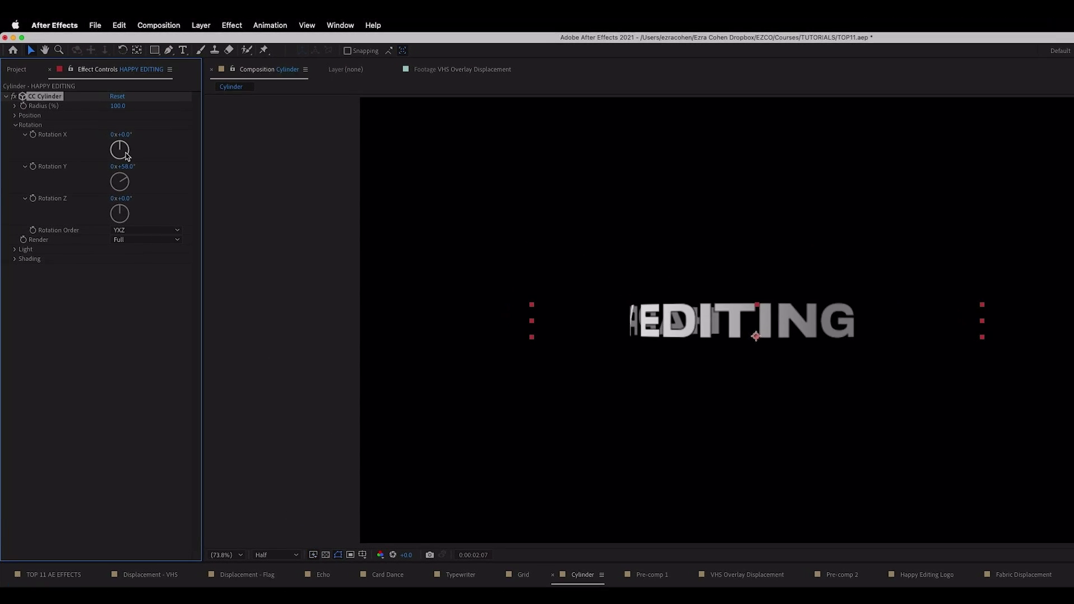
left_click_drag(111, 137, 123, 152)
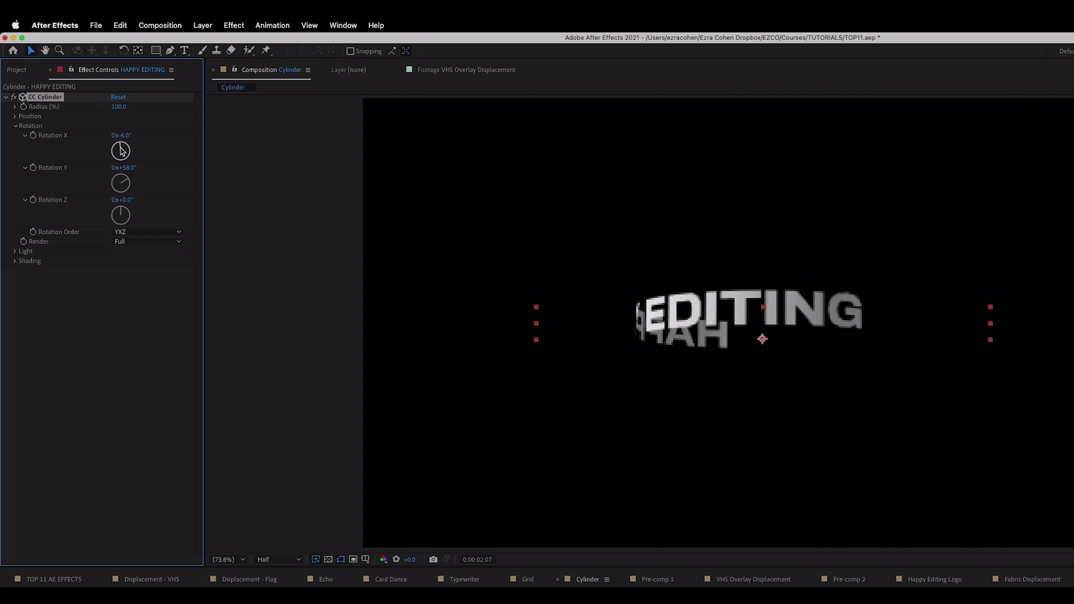
left_click_drag(123, 214, 119, 209)
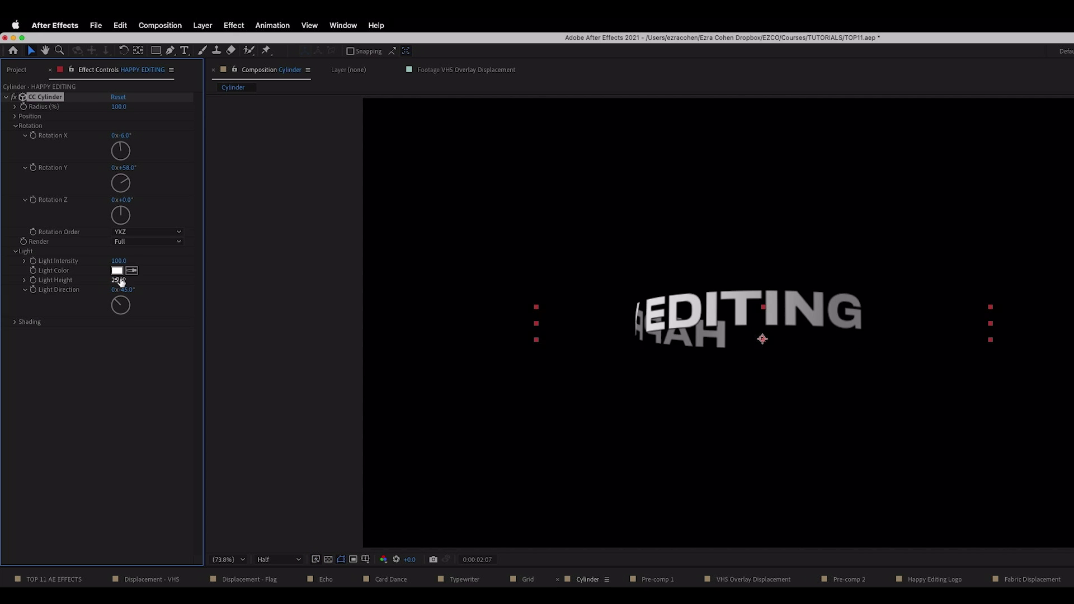
left_click_drag(142, 280, 134, 284)
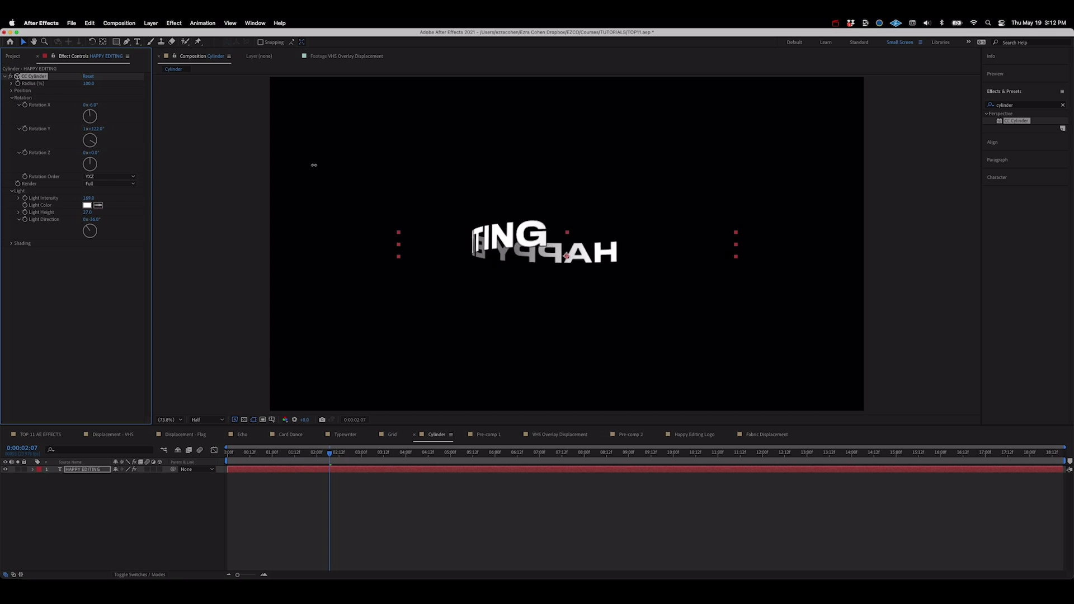
double_click(545, 246)
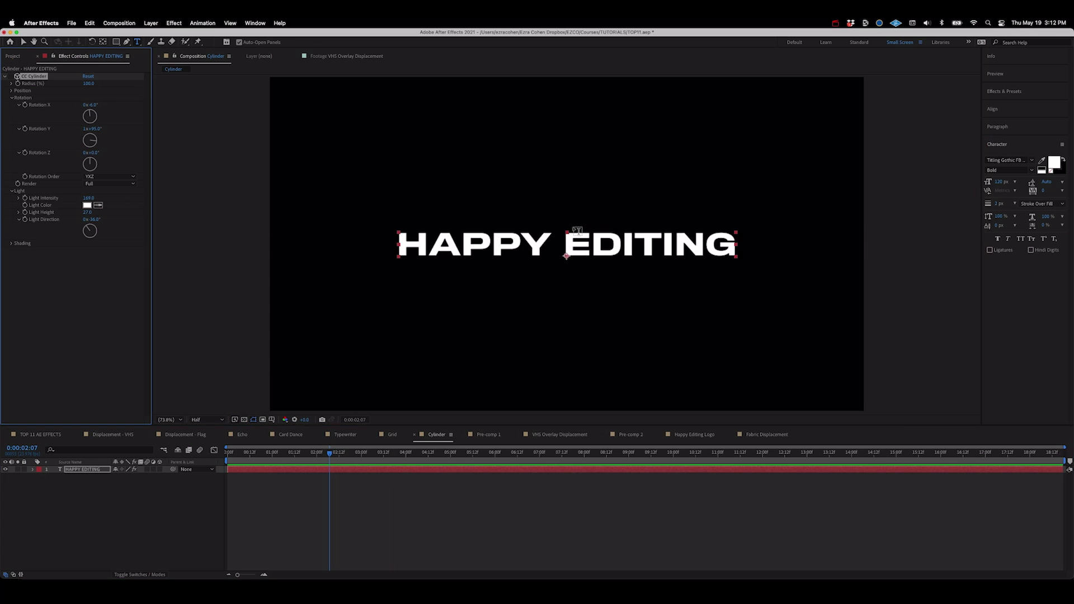
type("HAPPY EDITING")
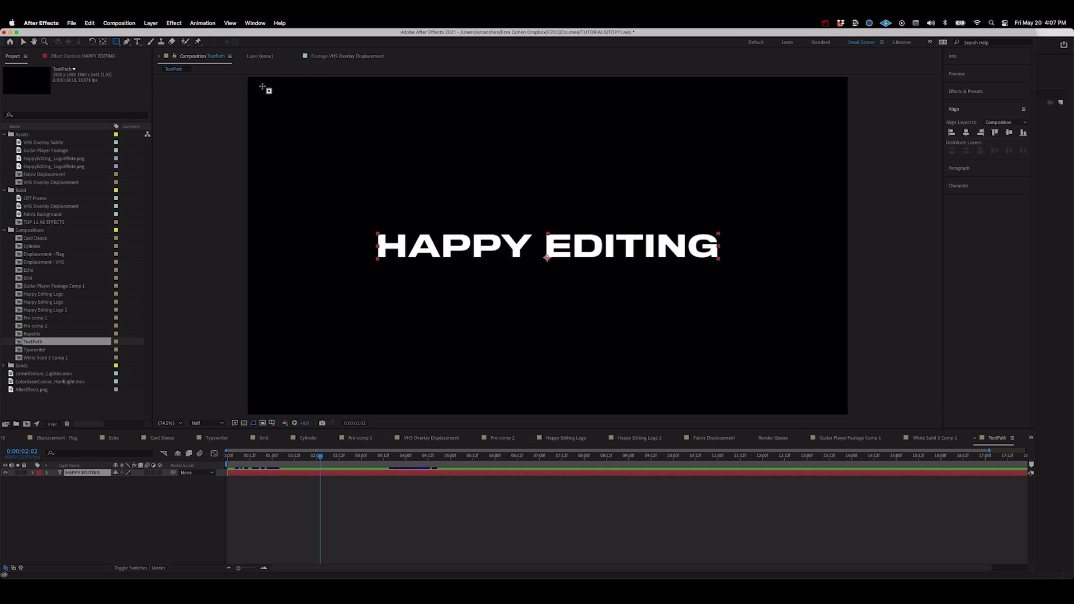
Step: Draw a rectangular mask and set the text's Path to Mask 1
left_click_drag(318, 112, 541, 218)
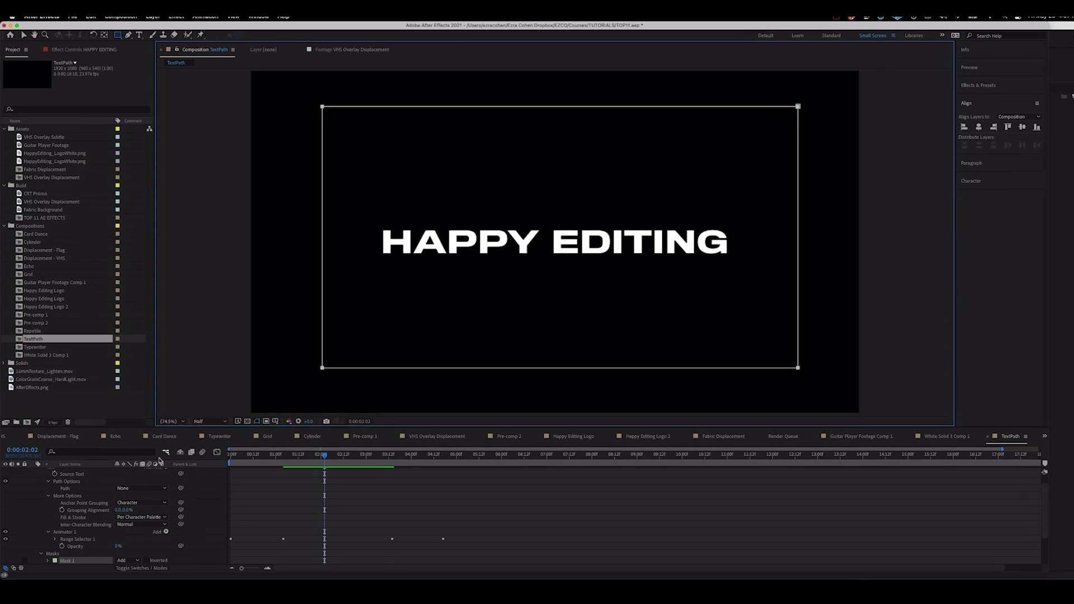
left_click(47, 483)
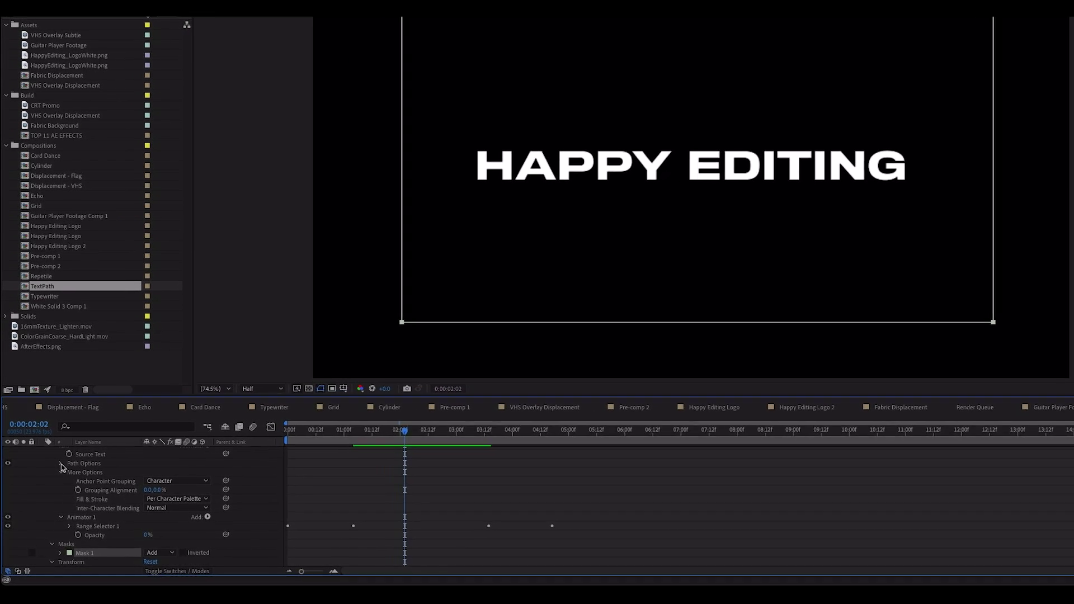
left_click(62, 466)
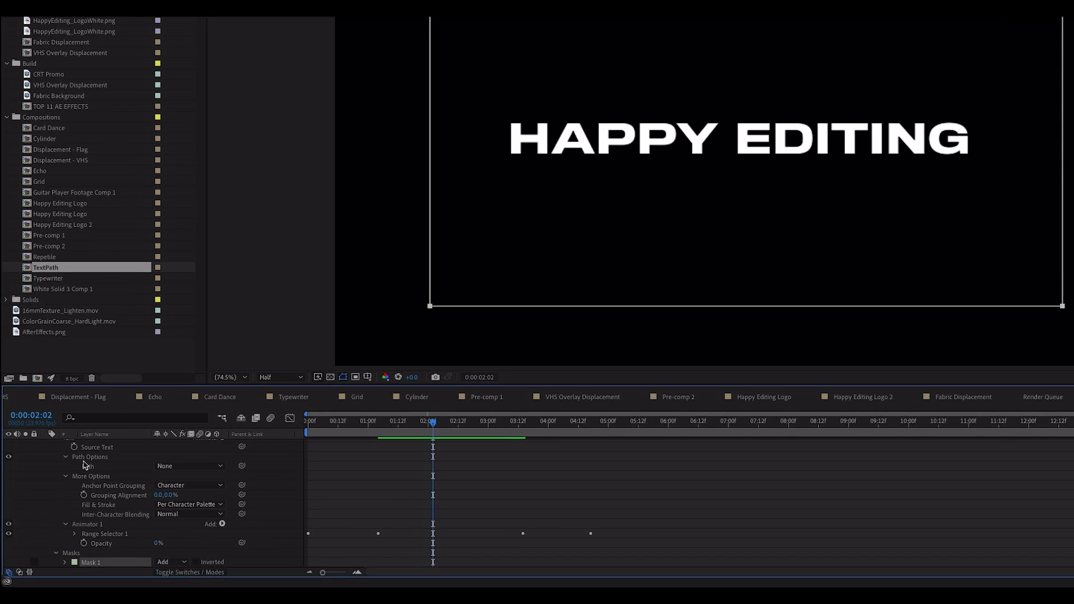
left_click(159, 473)
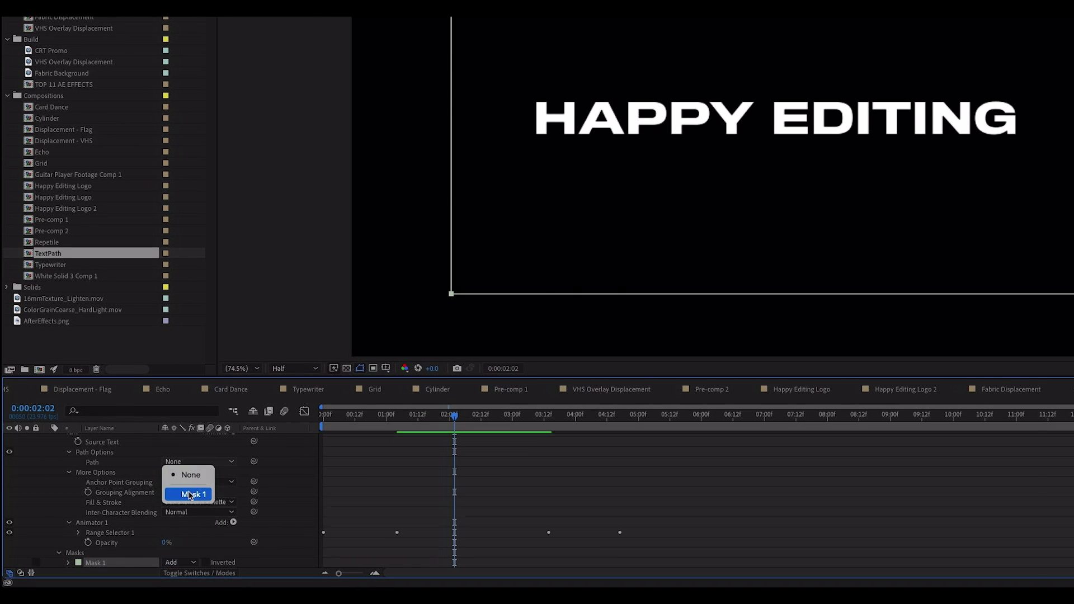
left_click(190, 495)
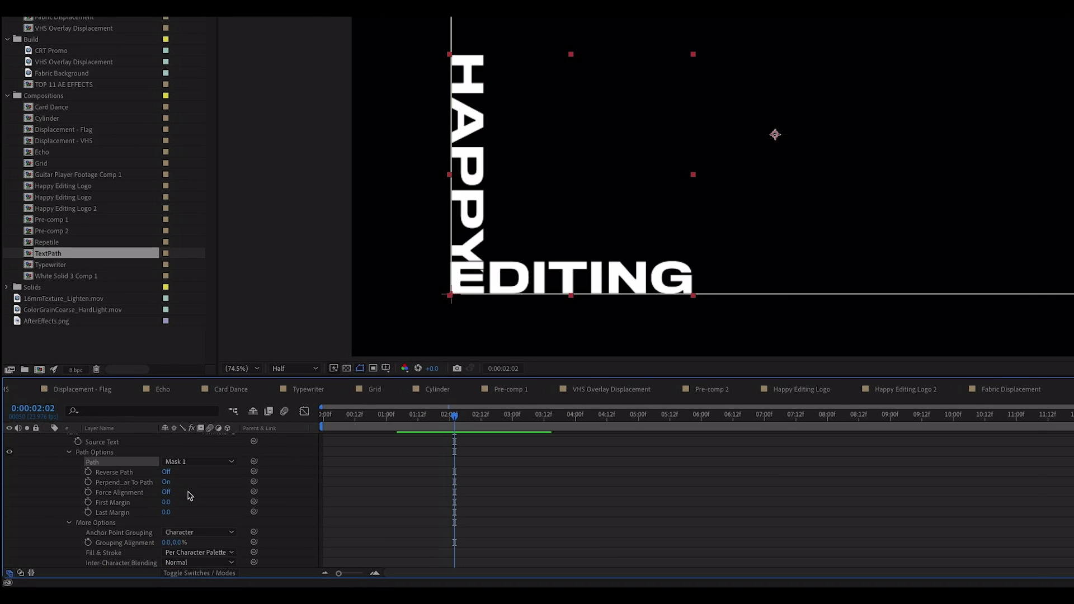
Step: Reverse the path and push the text along it with First Margin
left_click(167, 473)
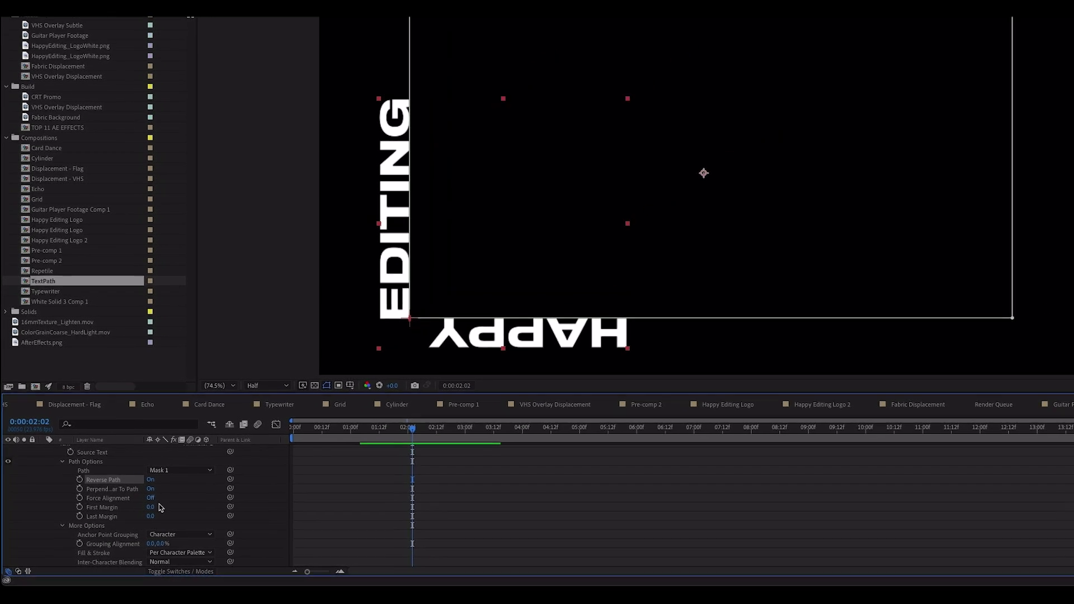
left_click_drag(166, 502, 285, 501)
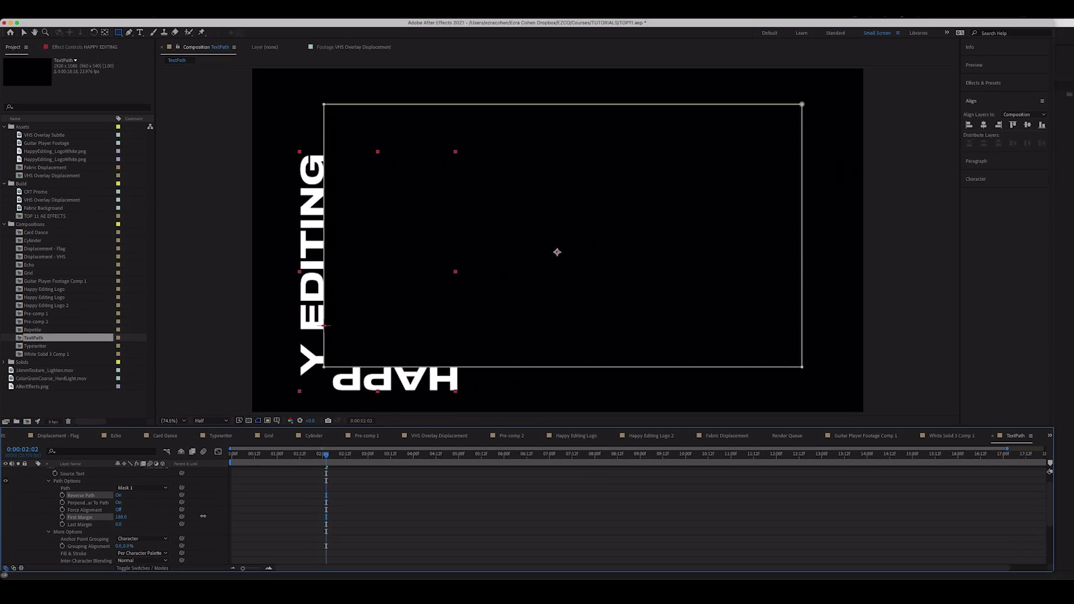
left_click_drag(203, 515, 459, 497)
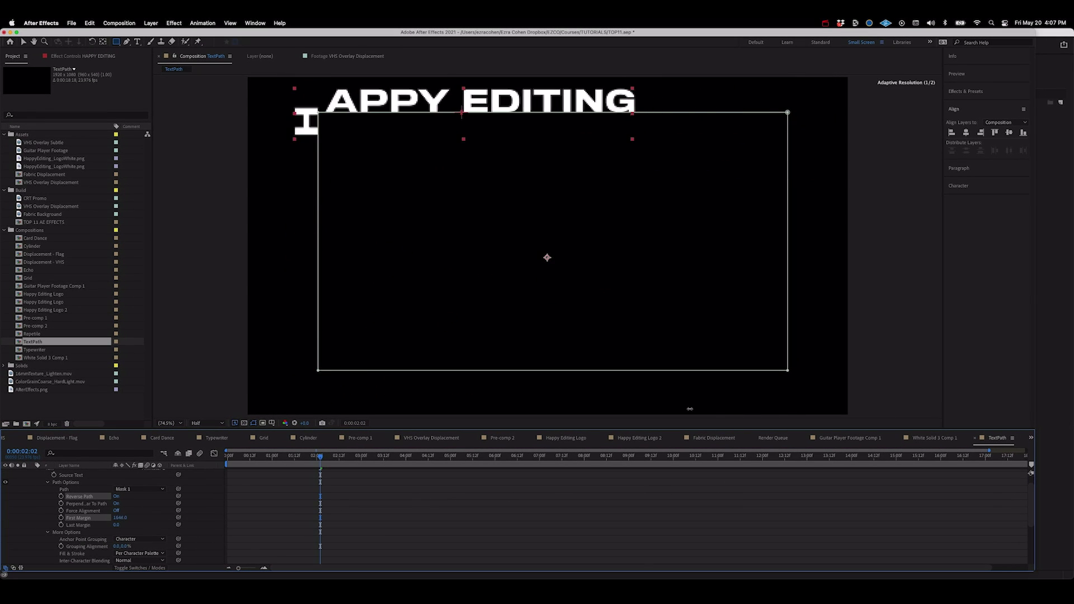
Step: Paste the doubled HAPPY EDITING text onto the path and preview the animation
double_click(312, 213)
type("HAPPY EDITING HAPPY EDITING")
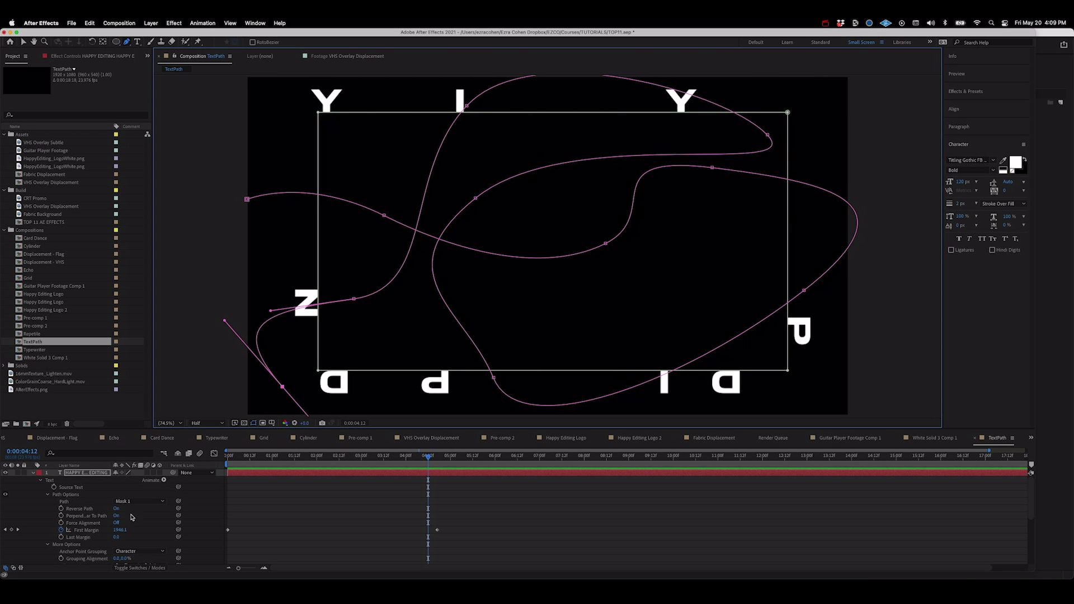
key("v")
left_click(326, 398)
key("space")
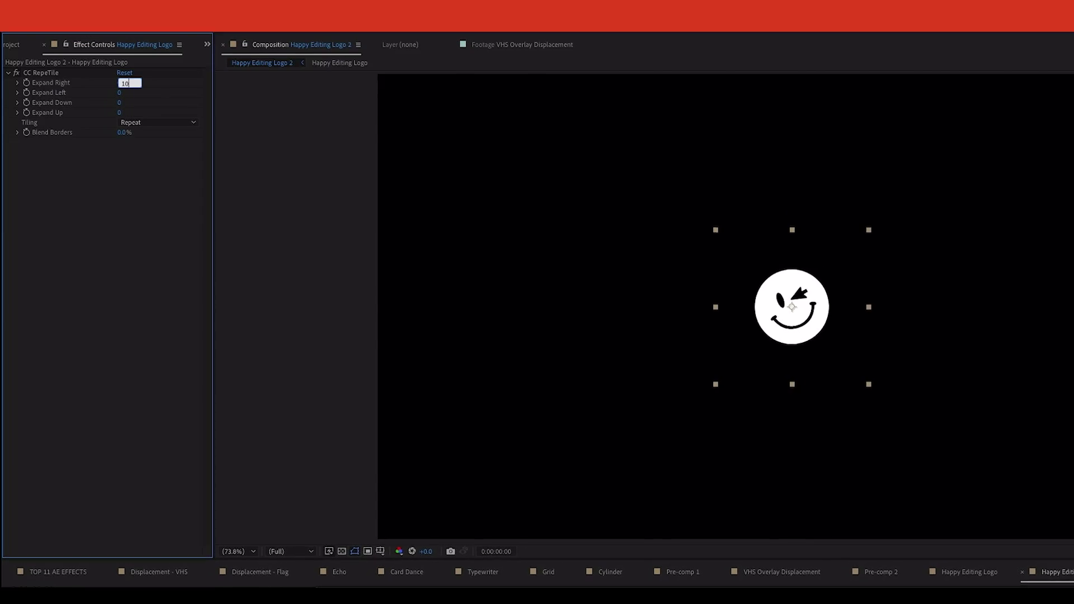
Step: Set CC RepeTile Expand Right, Left, Down and Up all to 10000
type("000")
key("Tab")
type("10000")
key("Return")
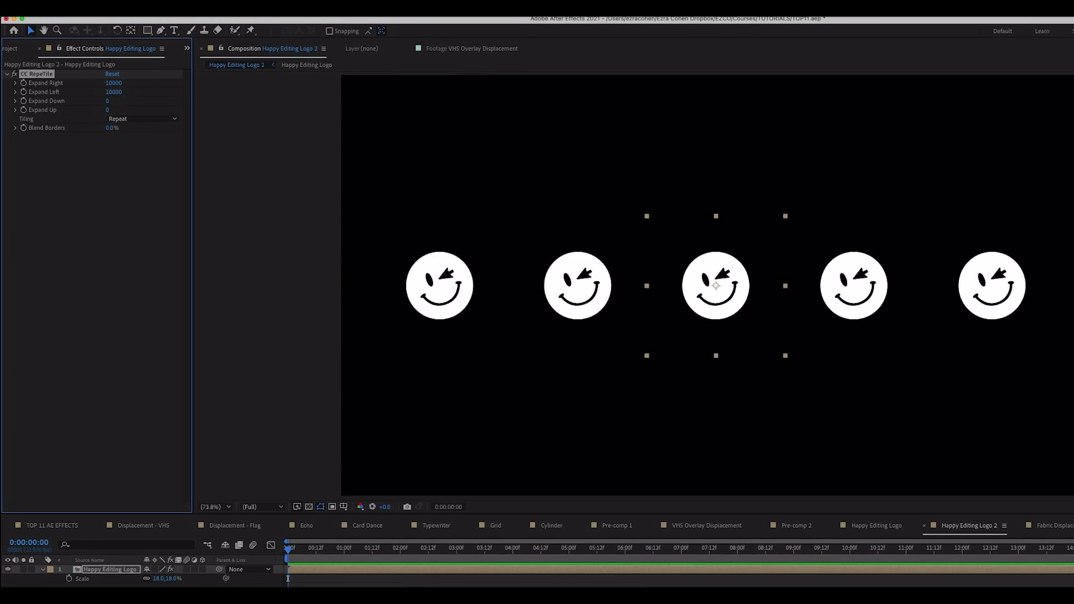
left_click(107, 101)
type("10000")
key("Tab")
type("10000")
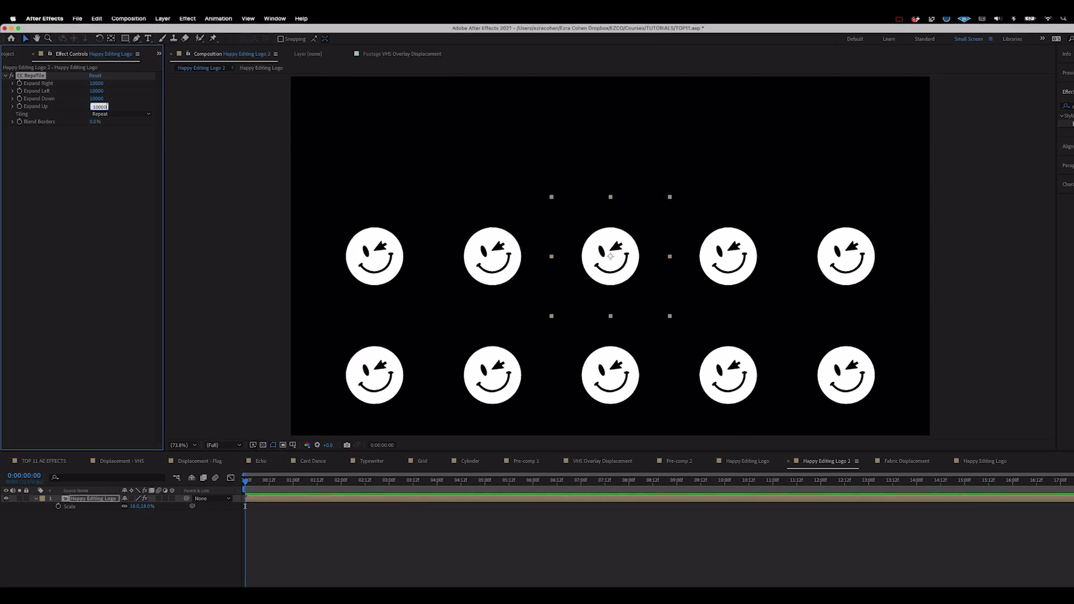
key("Return")
Step: Shrink the logo, set Tiling to Checker Flip H then Random, and strengthen the camera blur
left_click_drag(142, 507, 121, 476)
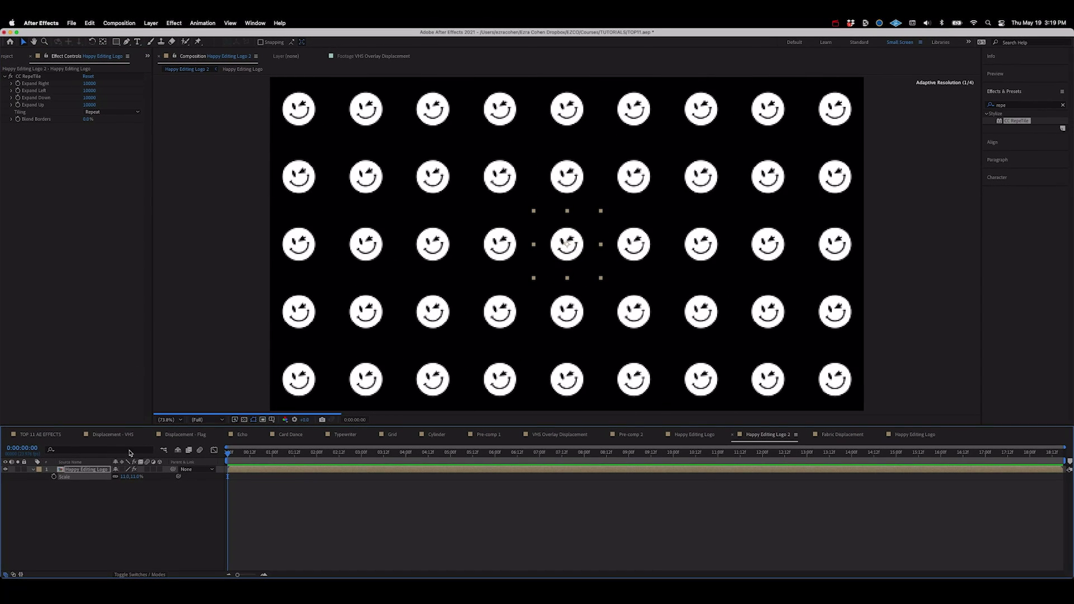
left_click(112, 111)
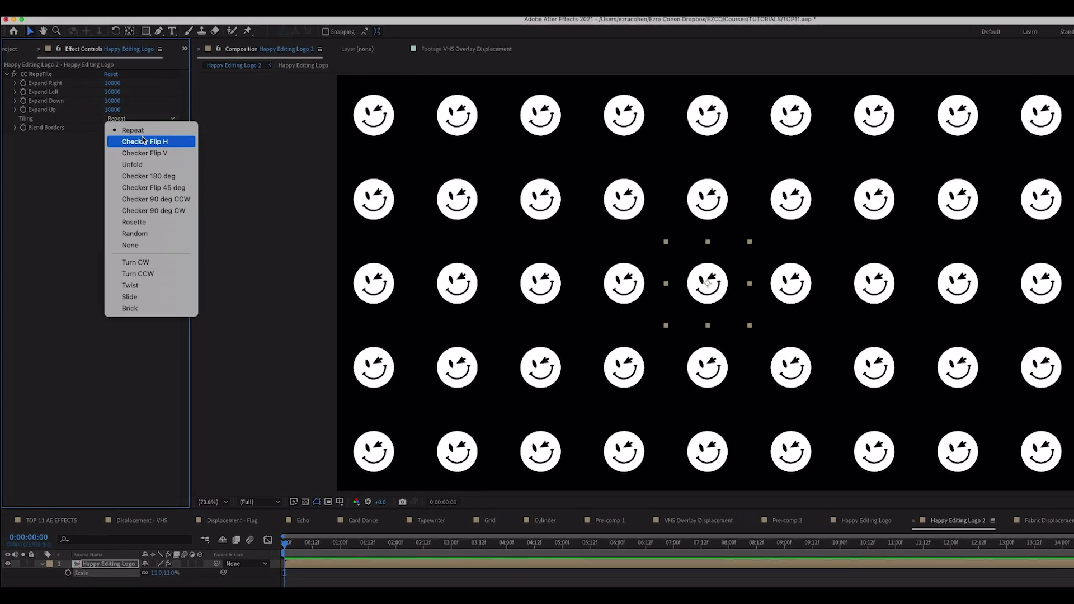
left_click(144, 141)
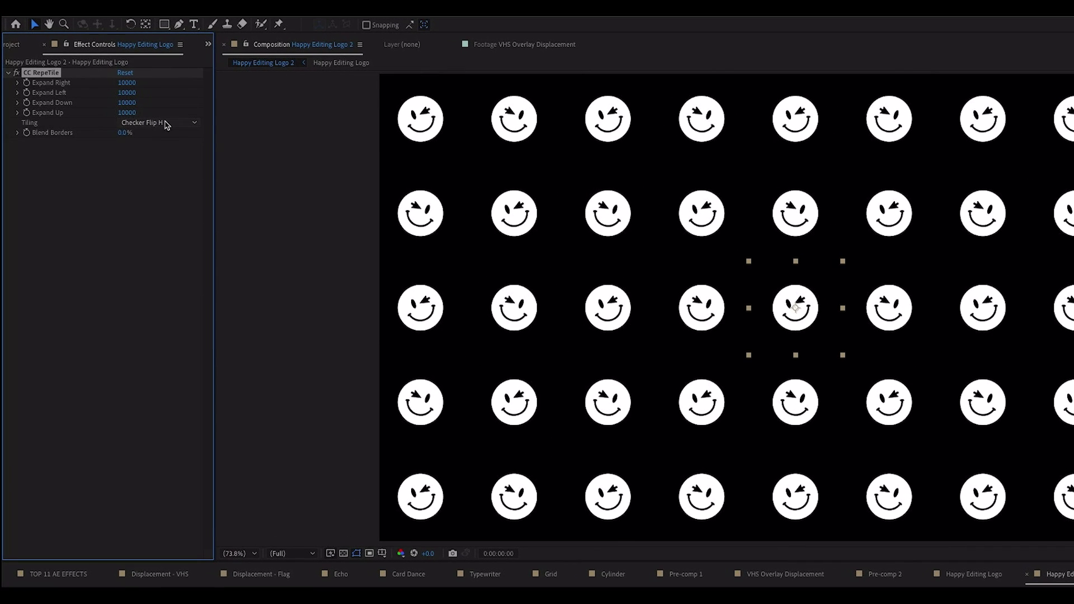
left_click(147, 118)
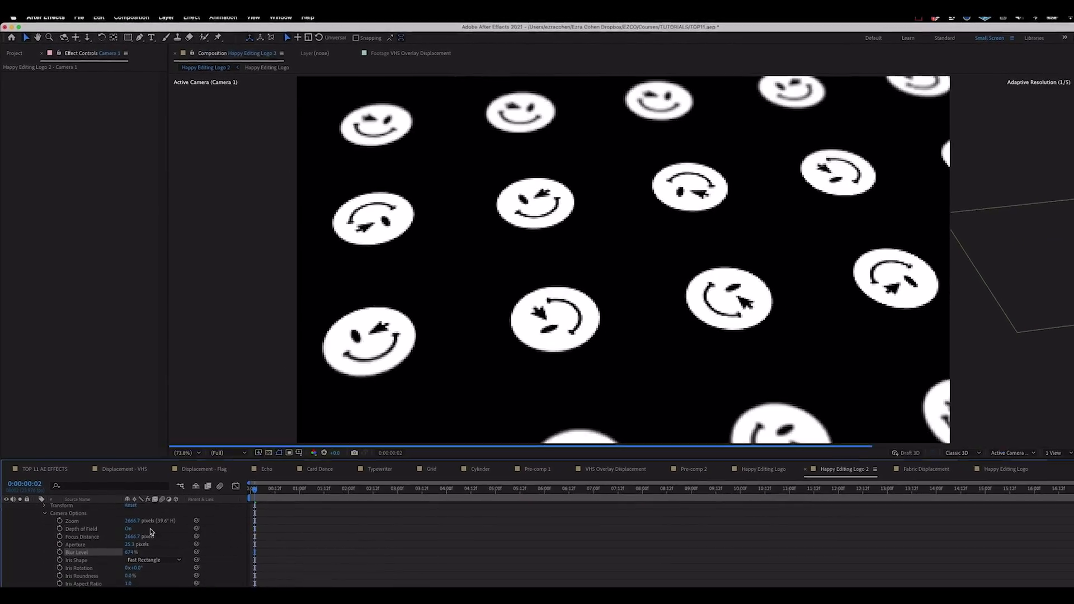
left_click_drag(131, 552, 46, 548)
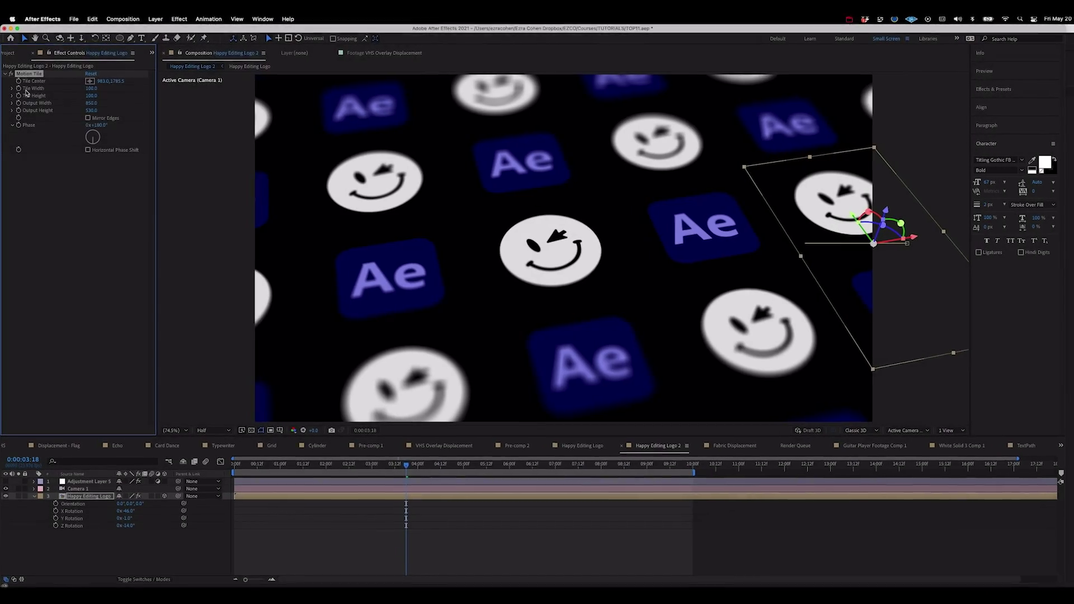
Step: Toggle Mirror Edges on and off, enable Horizontal Phase Shift, and set Phase to about 1x+2°
left_click(89, 117)
left_click(92, 117)
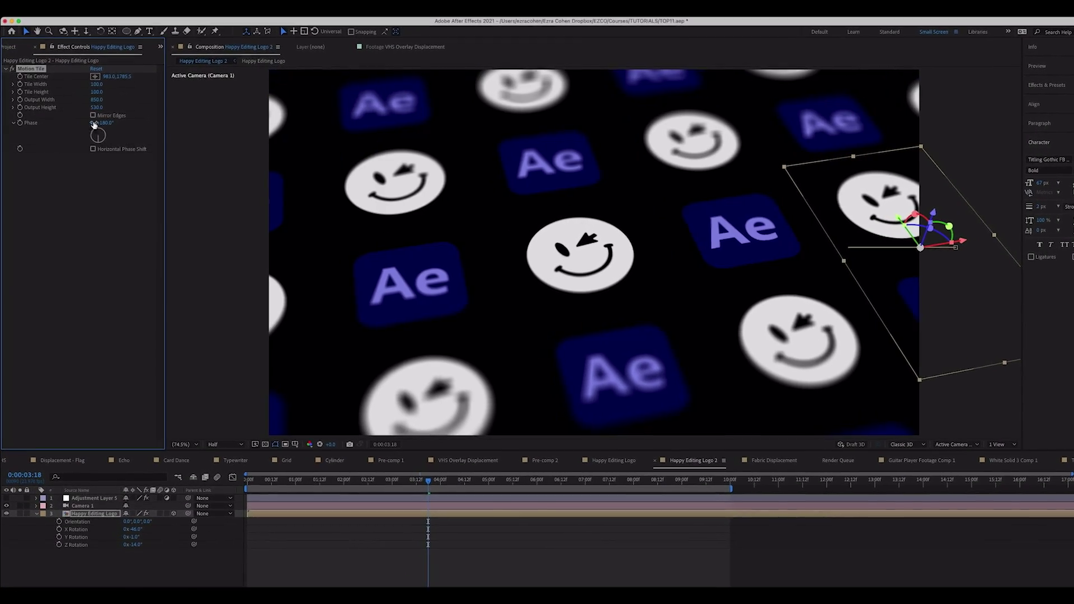
left_click(95, 150)
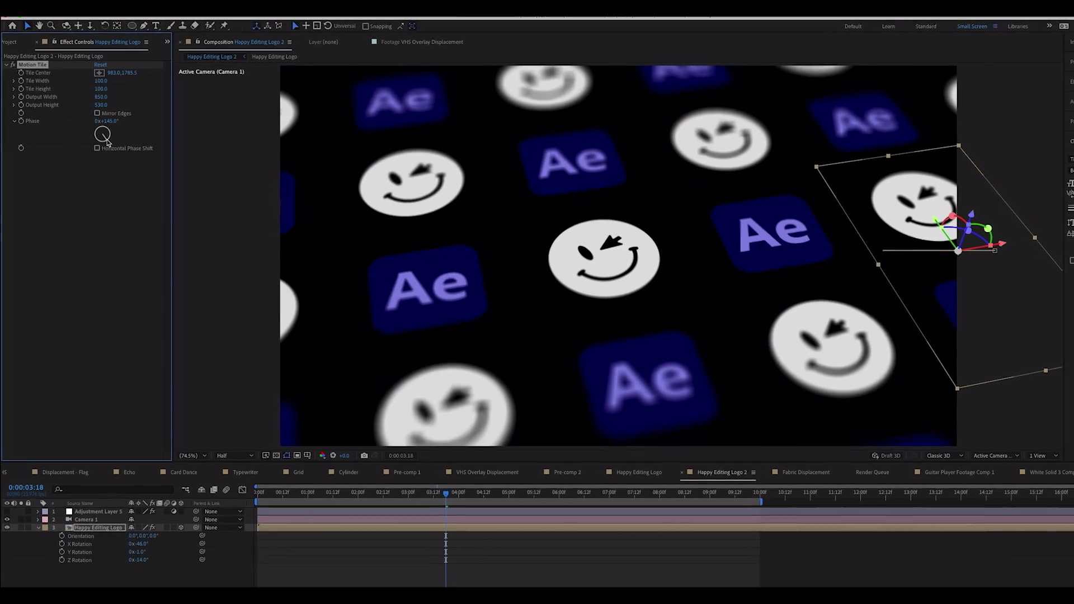
left_click_drag(107, 143, 110, 89)
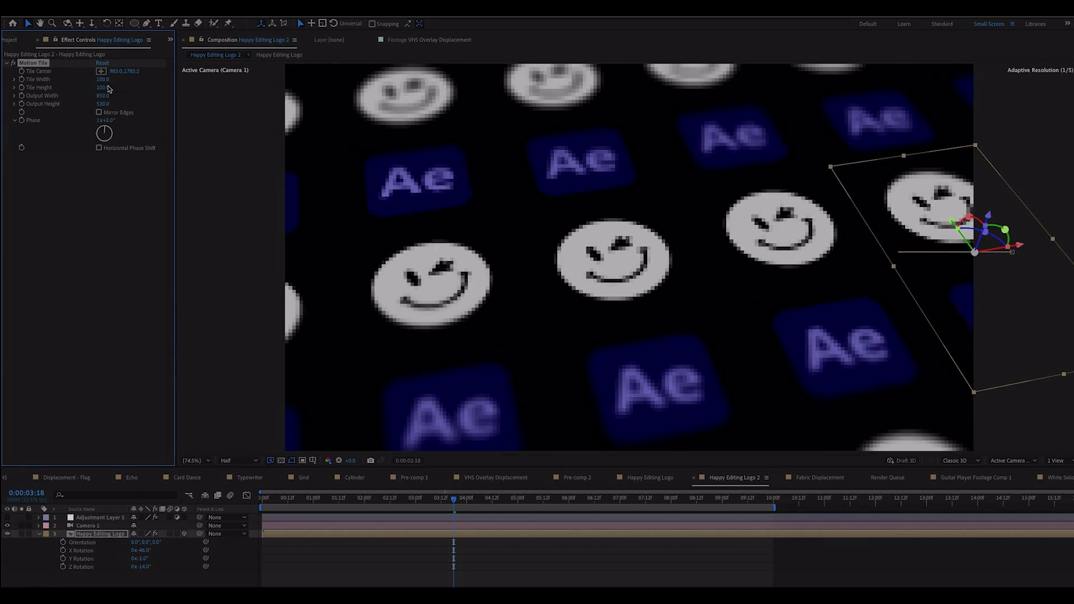